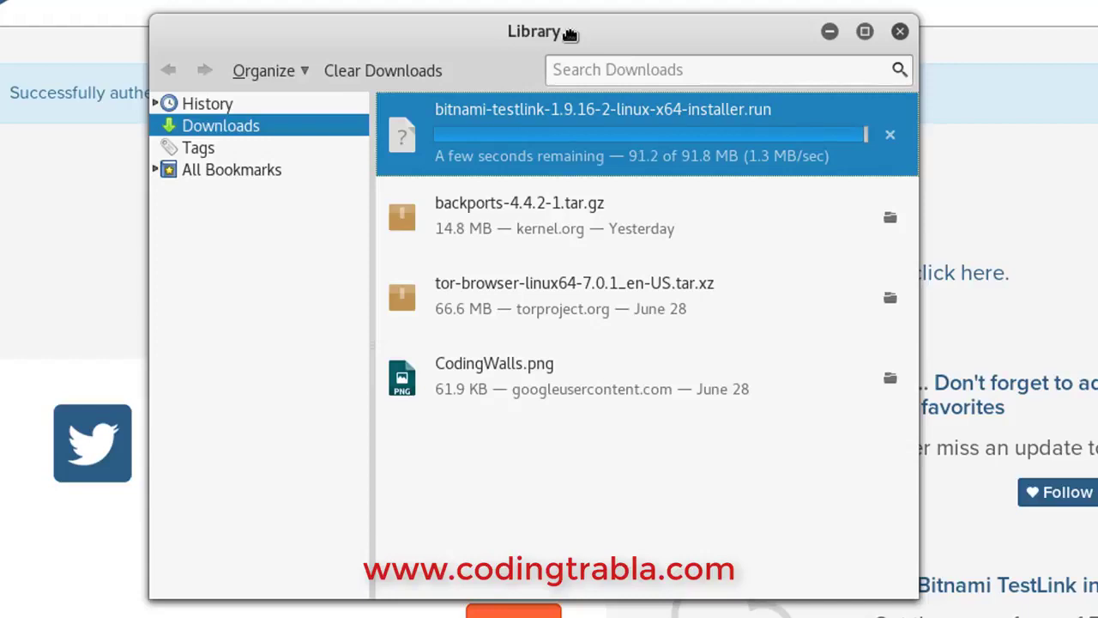
# Open the Downloads folder holding the finished bitnami-testlink-1.9.16-2-linux-x64-installer.run download
pyautogui.click(889, 133)
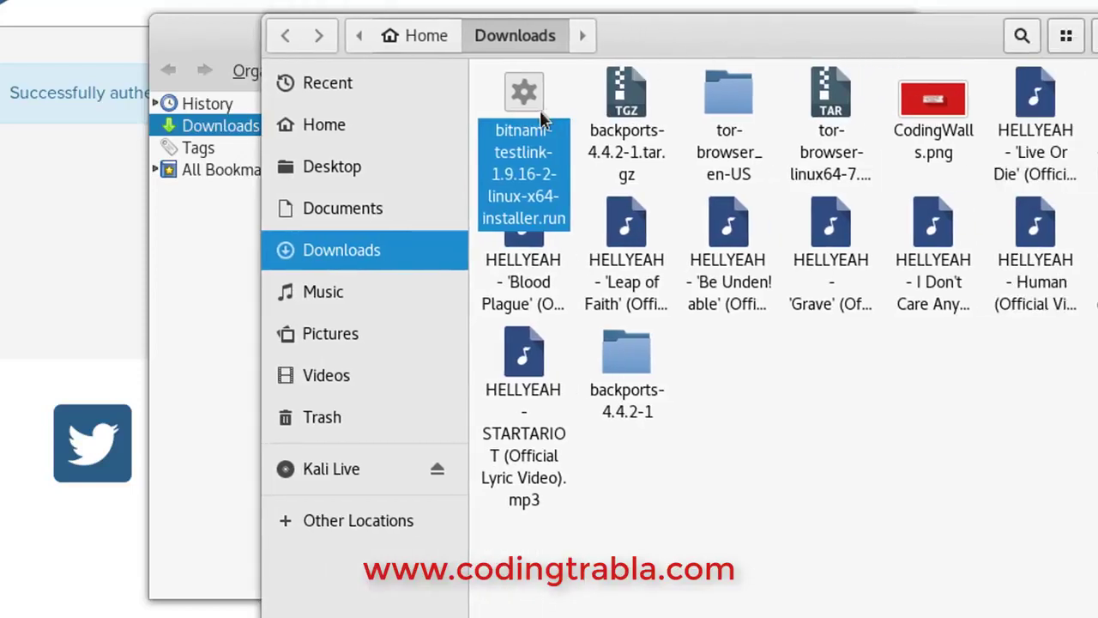
# Try opening the installer by double-clicking it, then via Open With Other Application
pyautogui.doubleClick(517, 117)
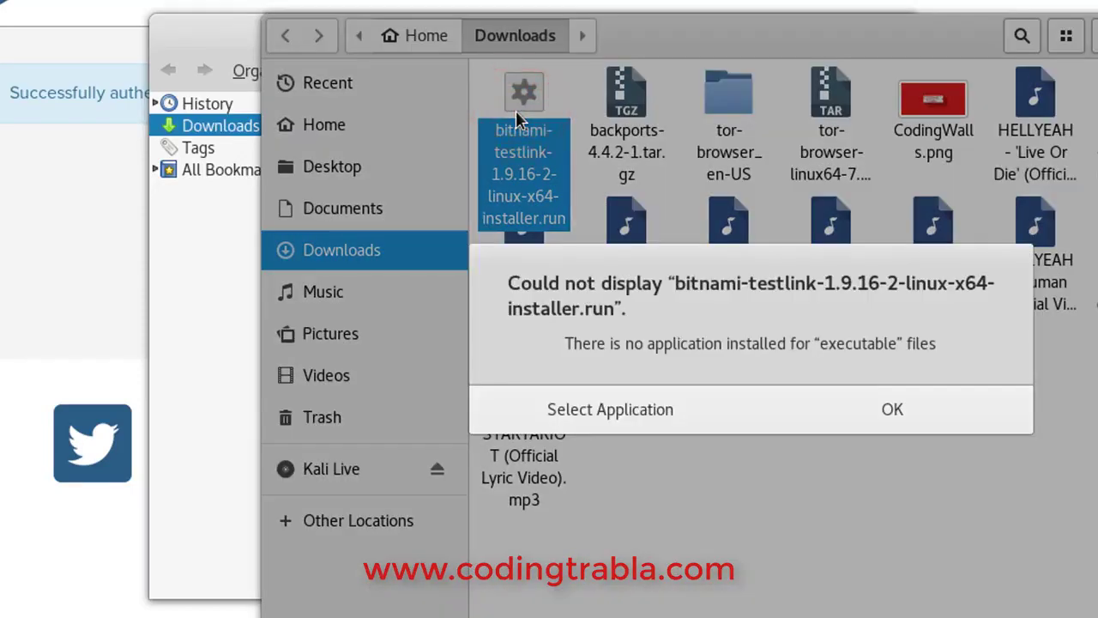
pyautogui.click(894, 411)
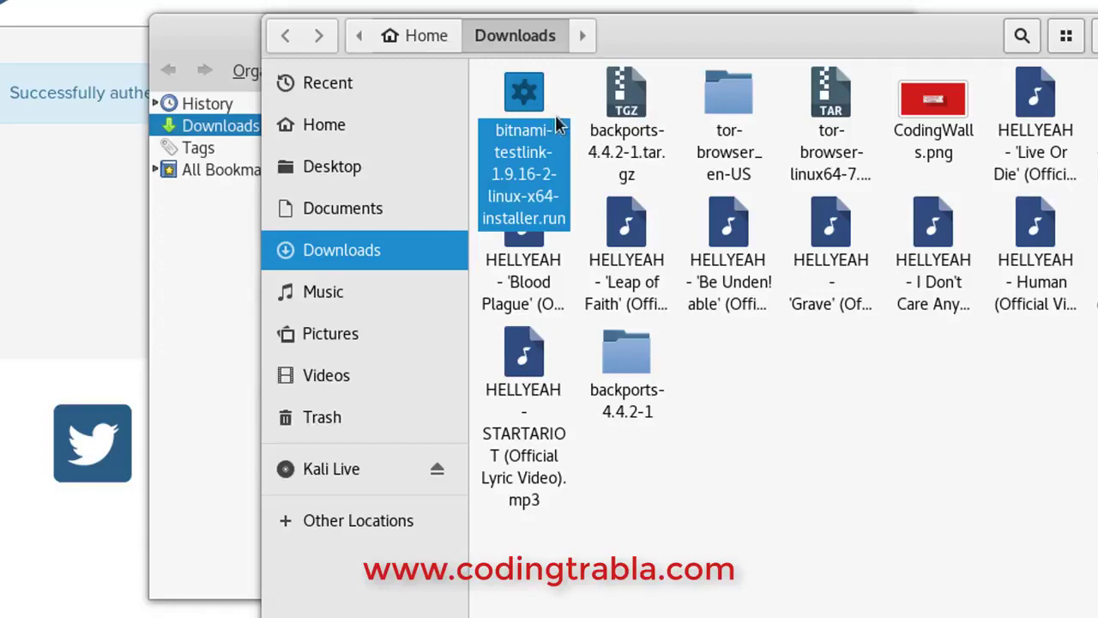
pyautogui.rightClick(516, 102)
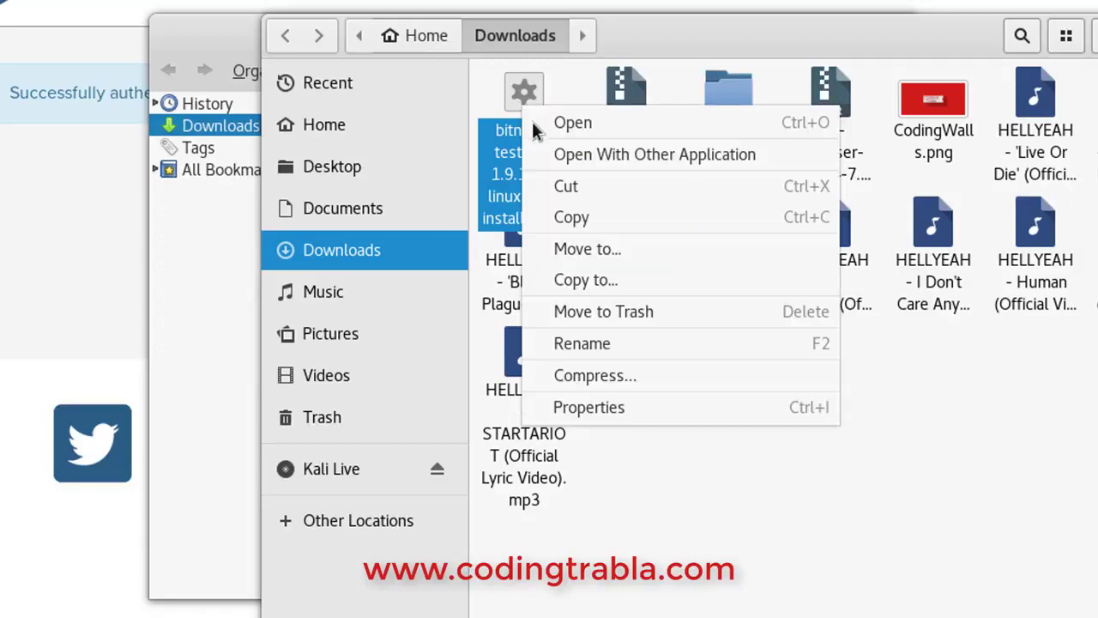
pyautogui.click(606, 157)
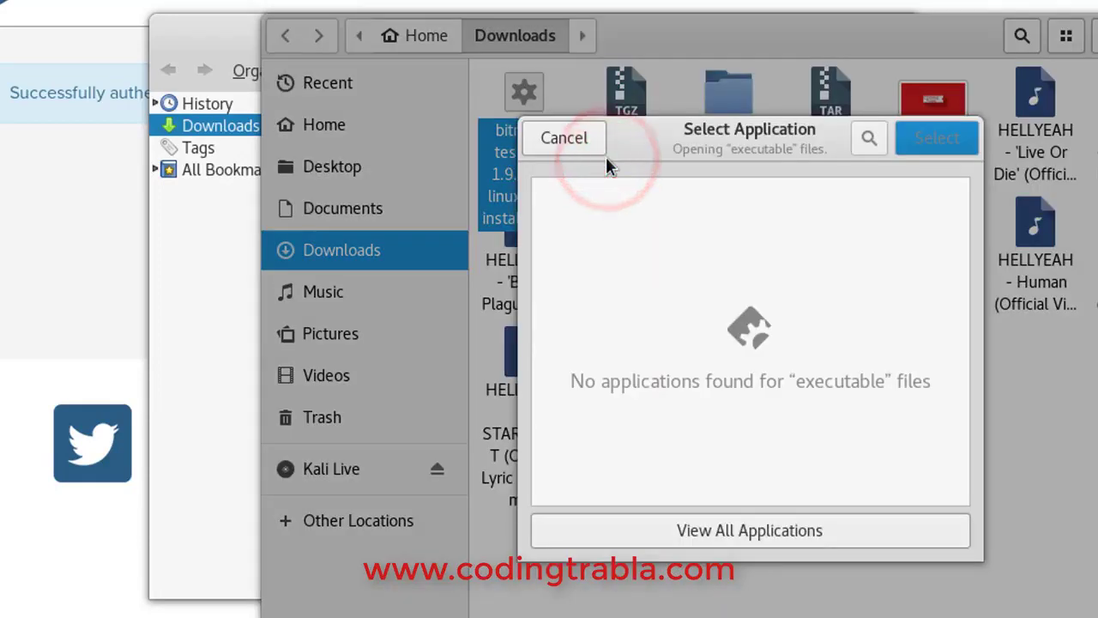
pyautogui.click(743, 139)
# Attempt the installer in Archive Manager, then close the error, Archive Manager, Files and the downloads list
pyautogui.click(808, 526)
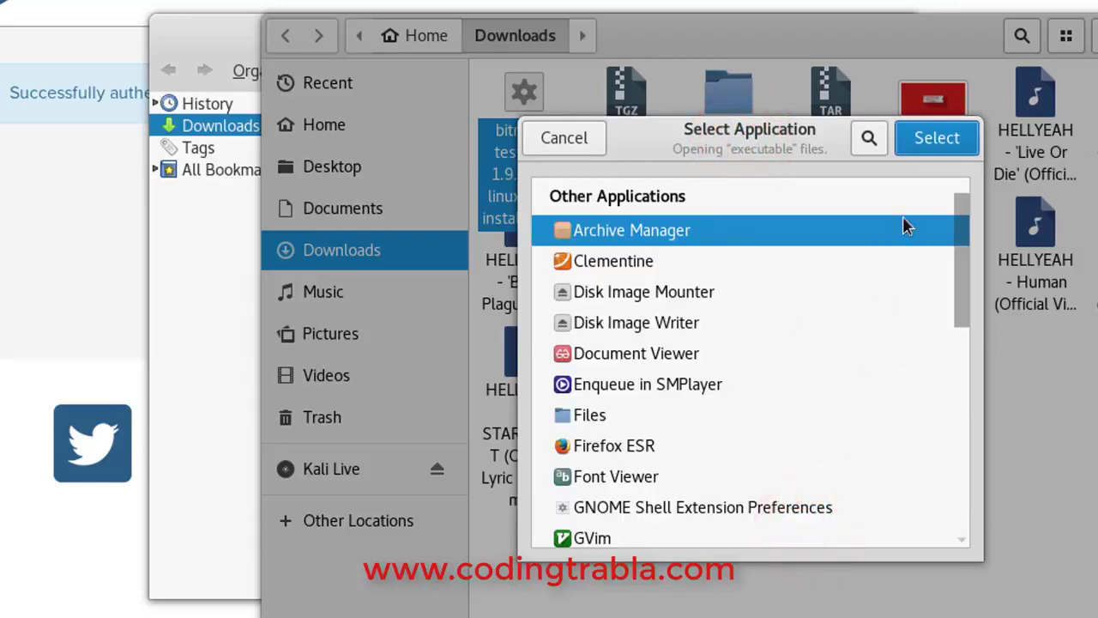
pyautogui.doubleClick(839, 237)
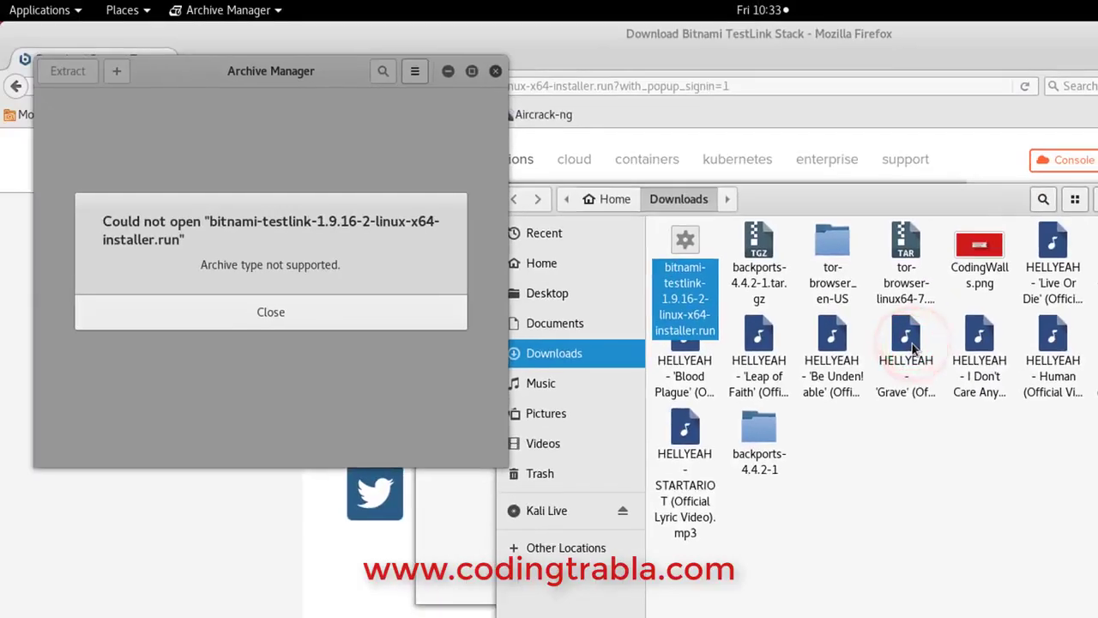
pyautogui.click(299, 331)
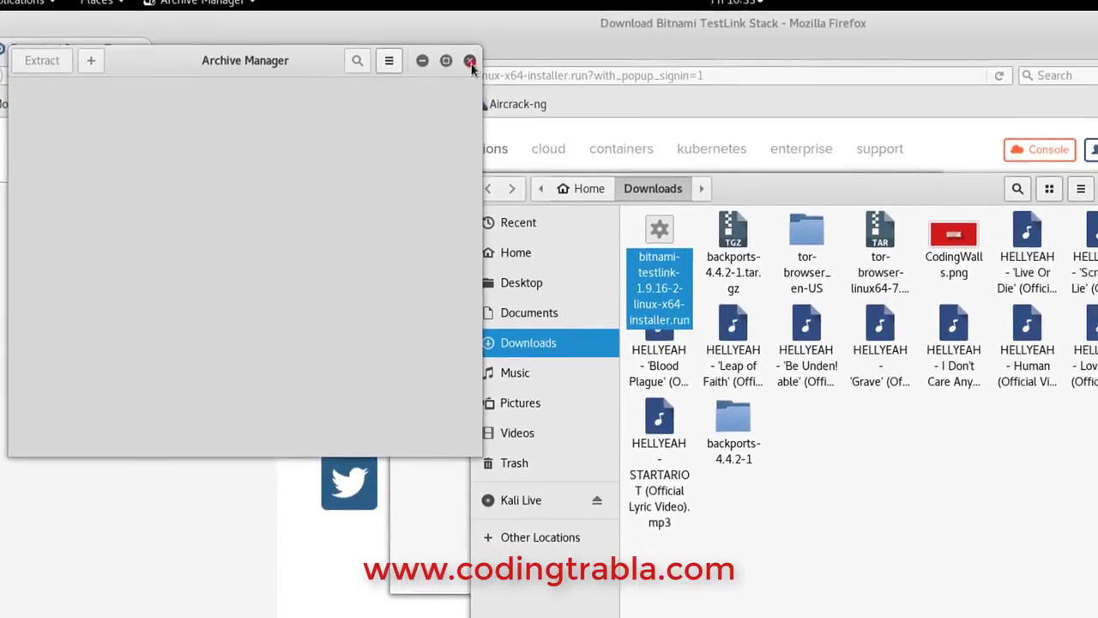
pyautogui.click(471, 62)
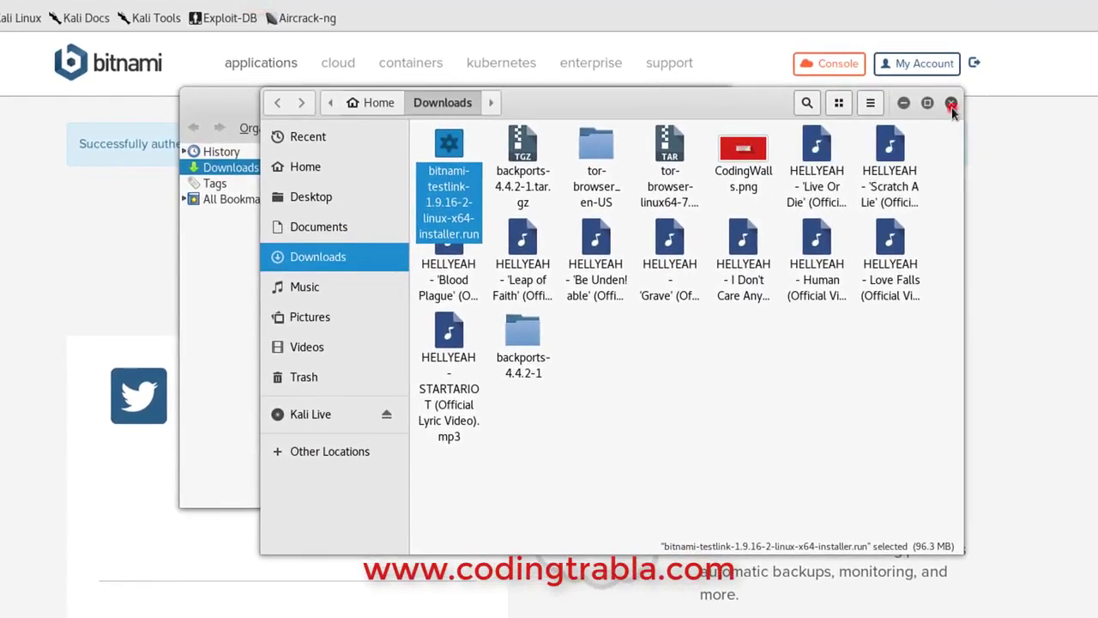
pyautogui.click(952, 103)
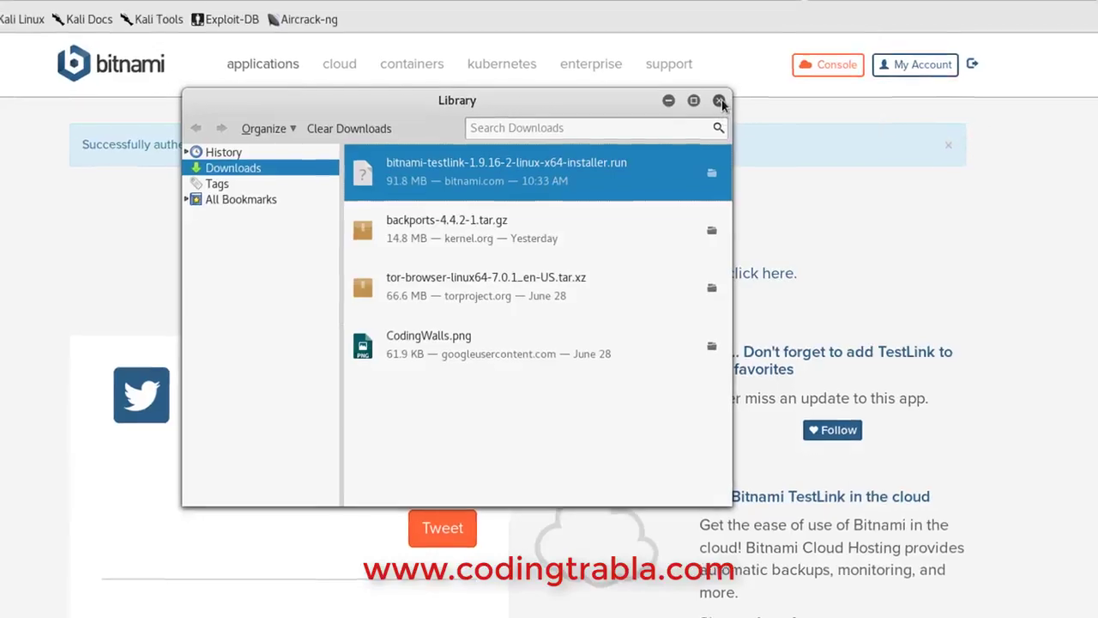
pyautogui.click(718, 99)
# In a fresh terminal window, change into Downloads and list its files
pyautogui.click(1073, 3)
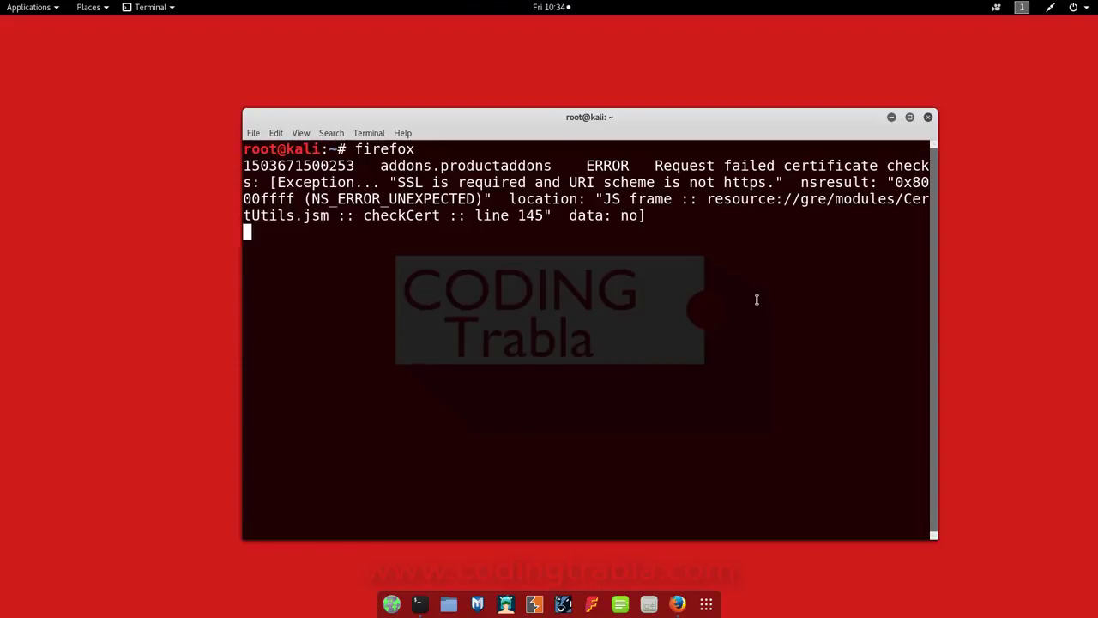
pyautogui.hotkey('ctrl', 'shift', 'n')
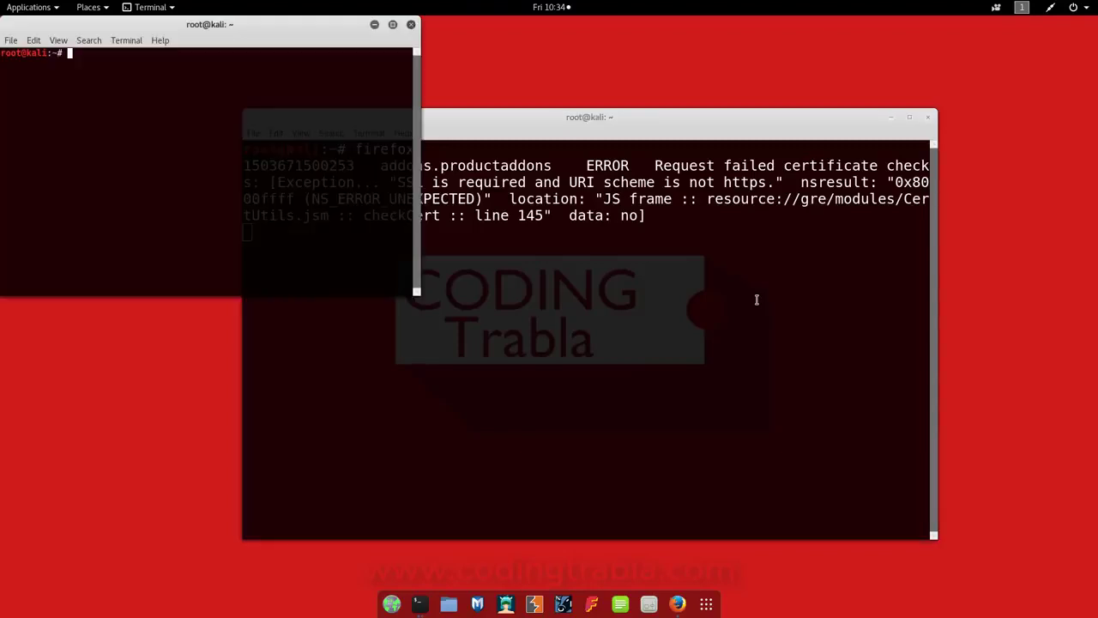
pyautogui.moveTo(347, 26); pyautogui.dragTo(549, 126)
pyautogui.write('cd Do')
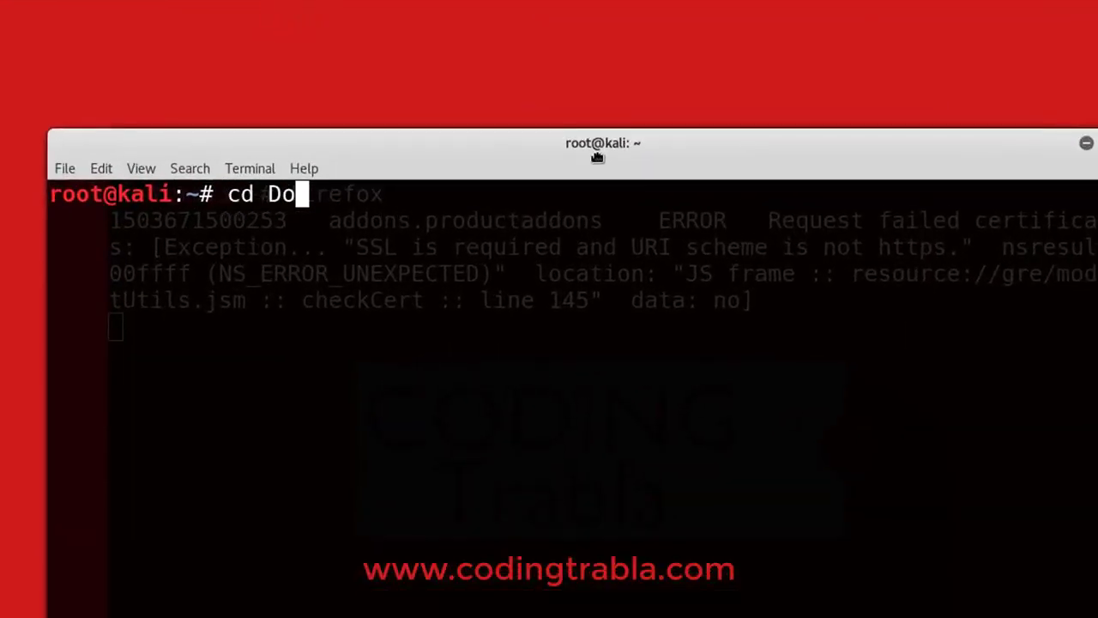
pyautogui.write('w')
pyautogui.press('Tab')
pyautogui.press('Return')
pyautogui.write('ls')
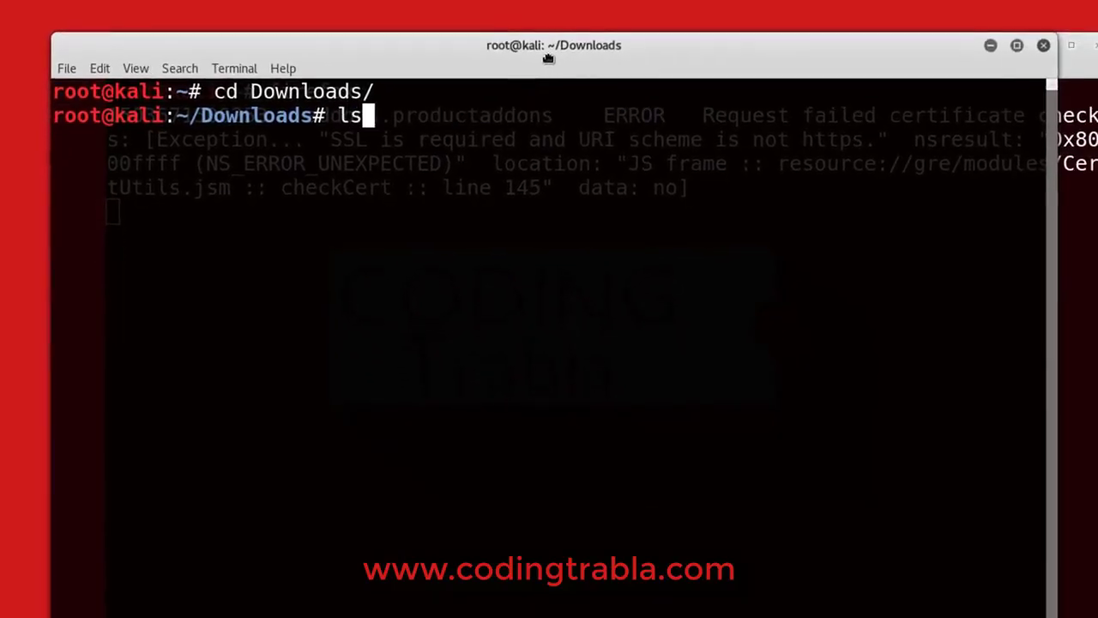
pyautogui.press('Return')
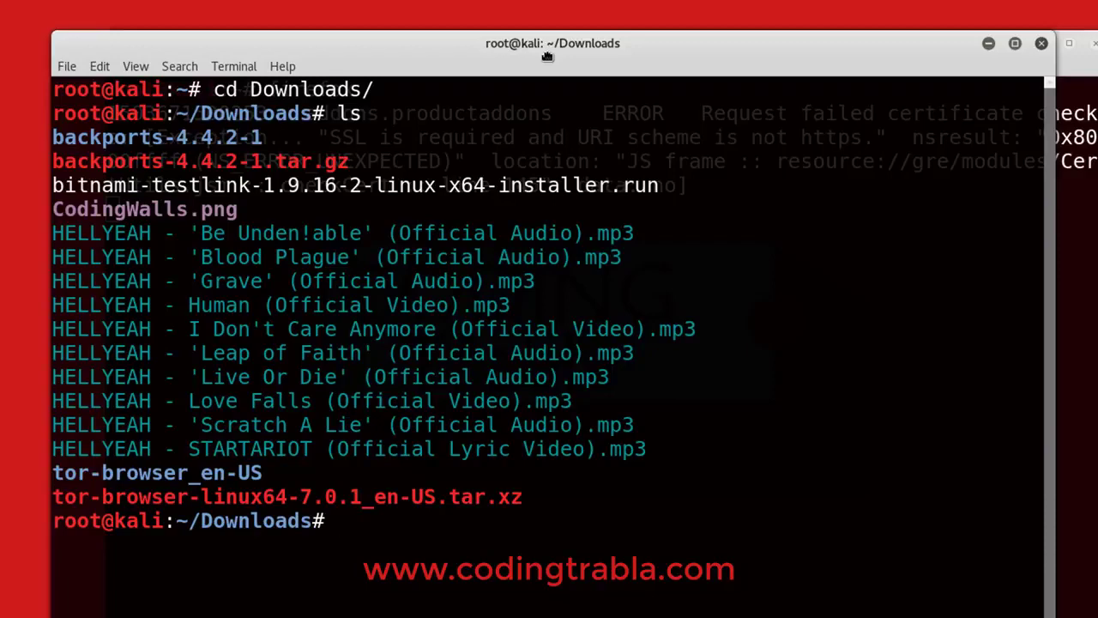
# Make bitnami-testlink-1.9.16-2-linux-x64-installer.run executable with chmod +x and run it
pyautogui.write('chmod')
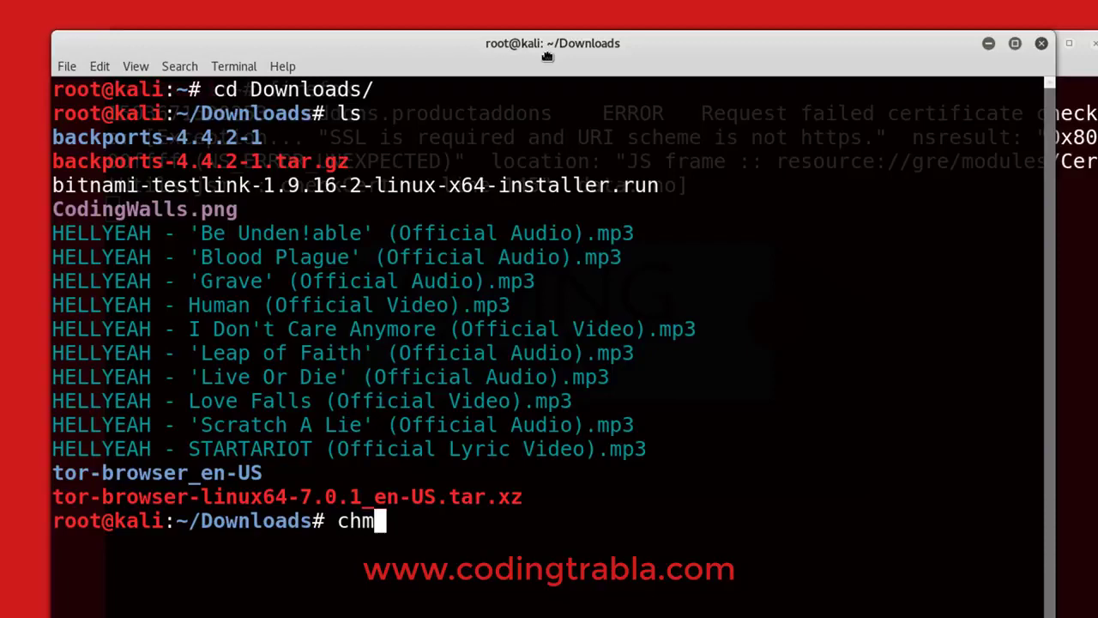
pyautogui.write(' +x ')
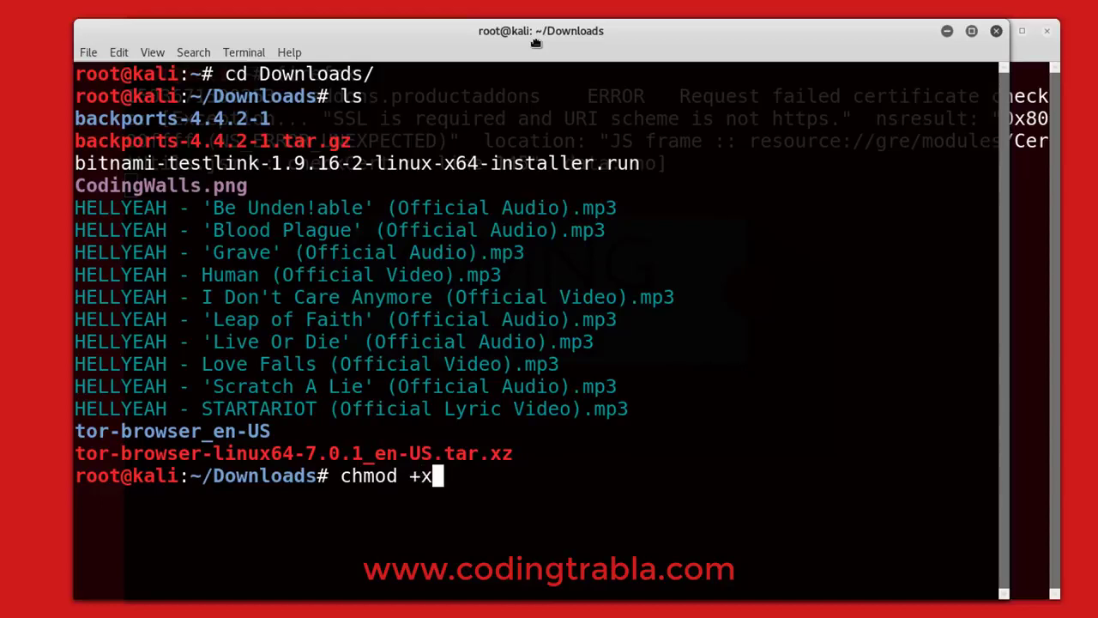
pyautogui.write('bitn')
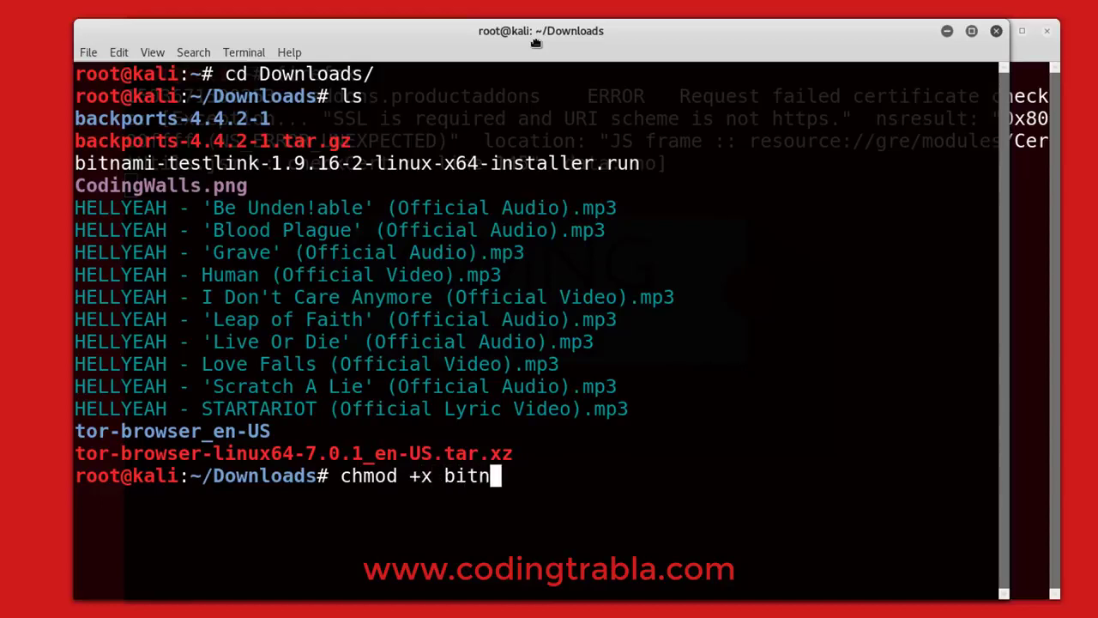
pyautogui.press('Tab')
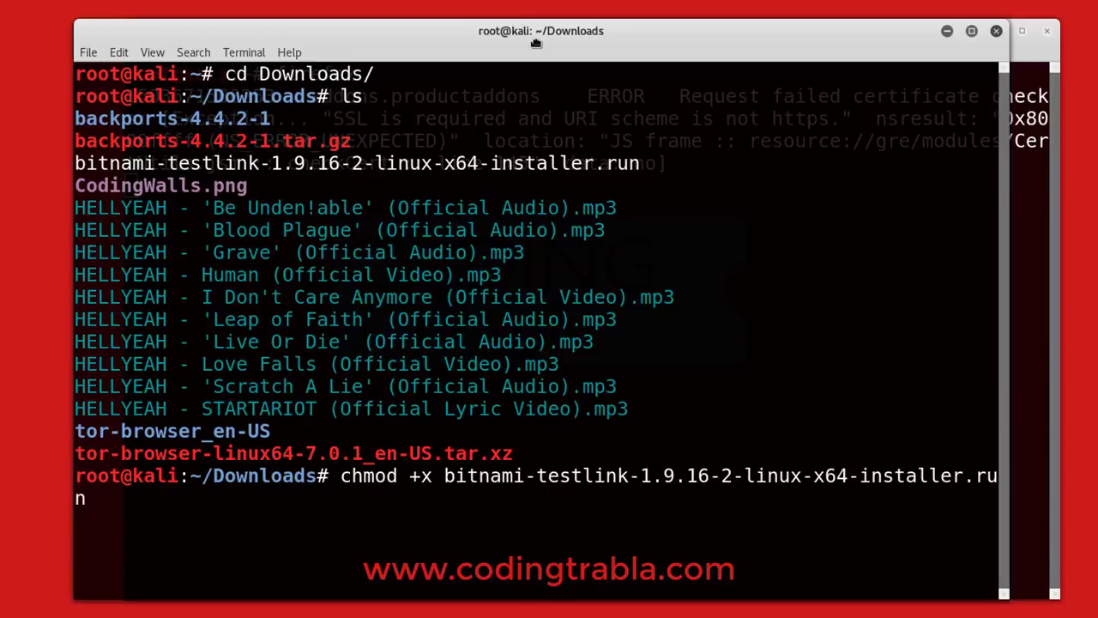
pyautogui.press('Return')
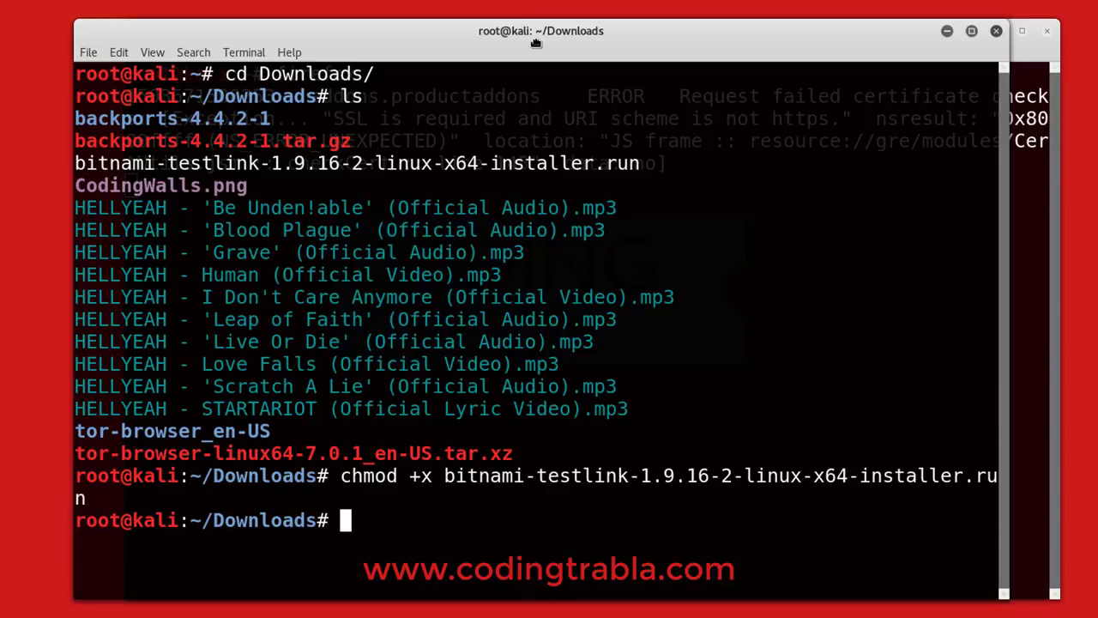
pyautogui.write('./bit')
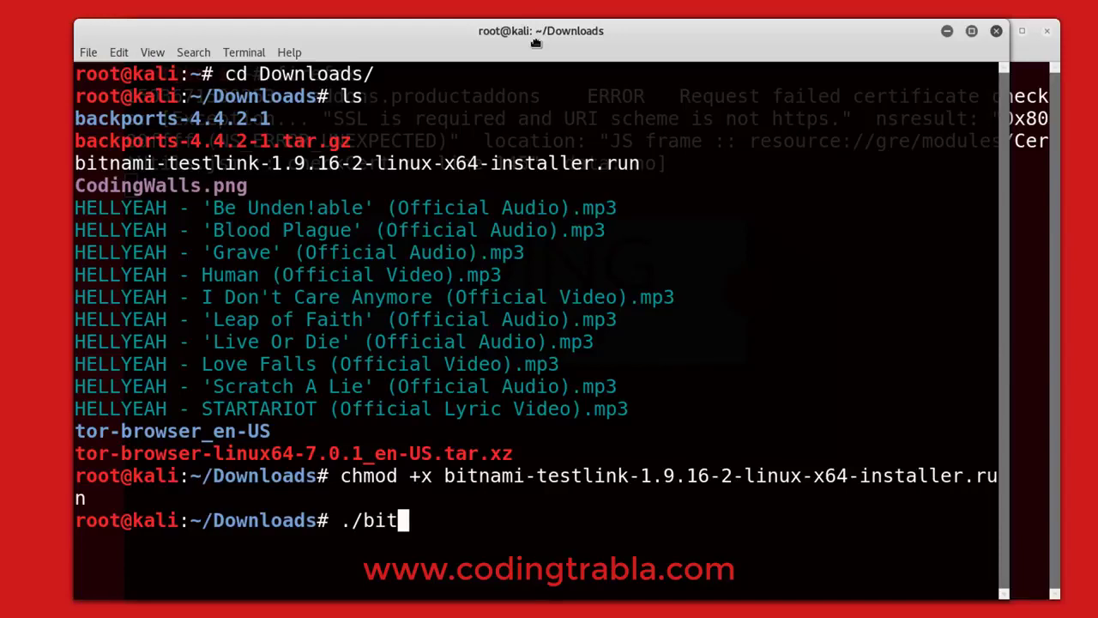
pyautogui.press('Tab')
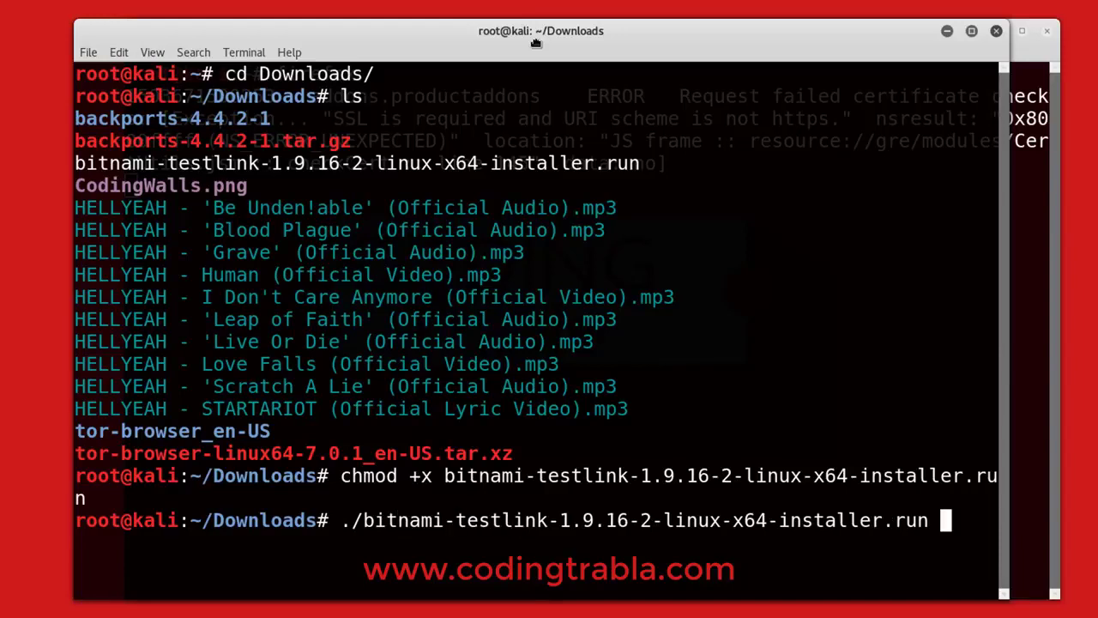
pyautogui.press('Return')
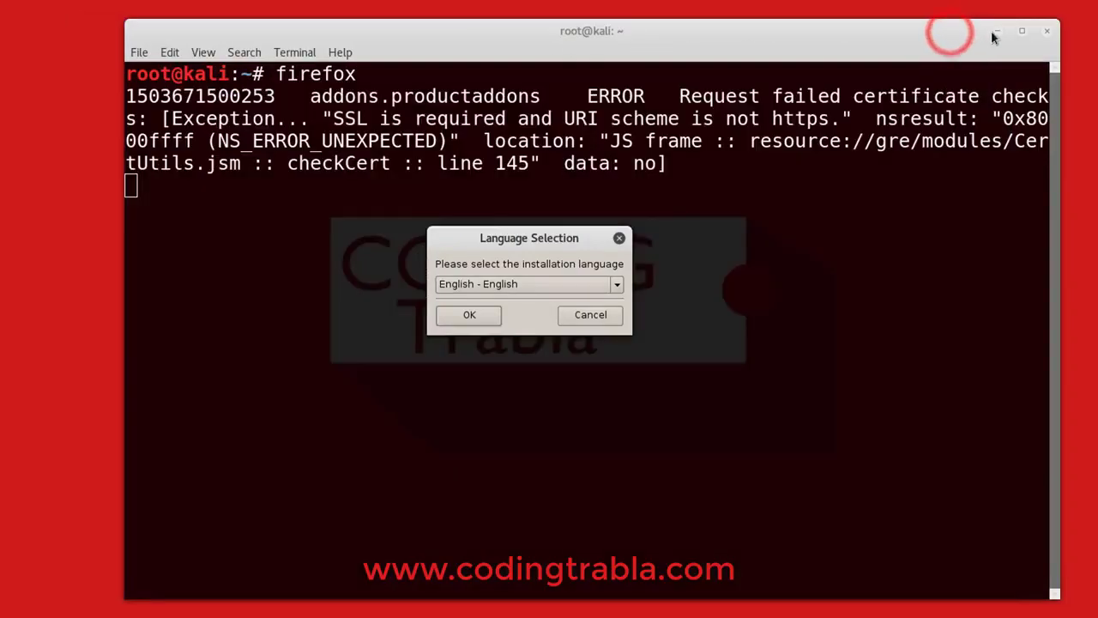
# Choose English, keep TestLink and PhpMyAdmin, and accept /opt/testlink-1.9.16-2 as install folder
pyautogui.click(947, 31)
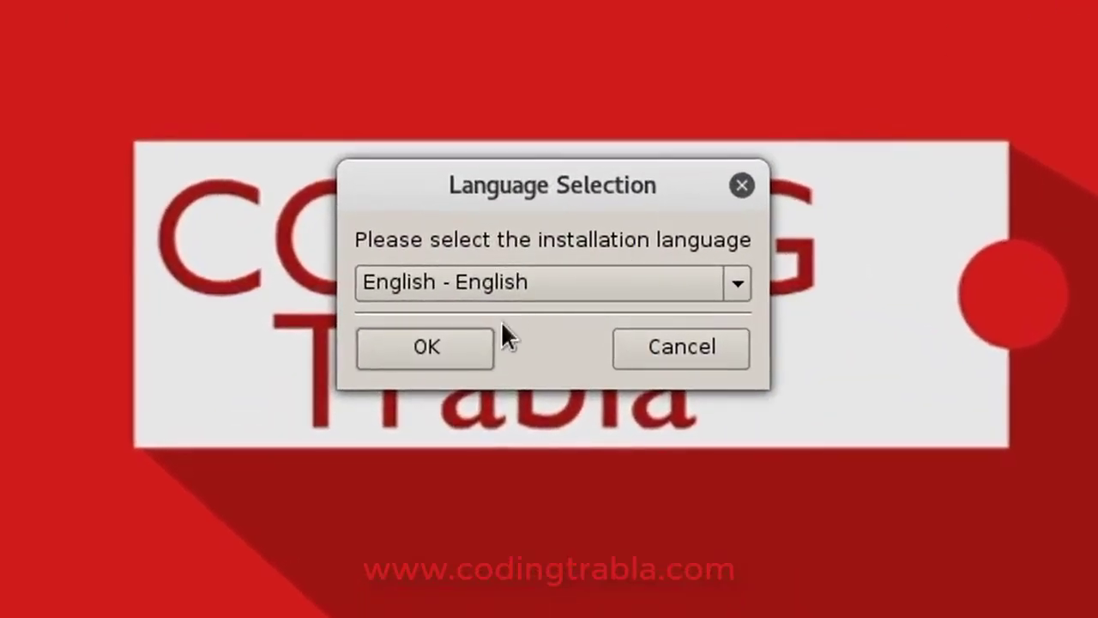
pyautogui.click(431, 345)
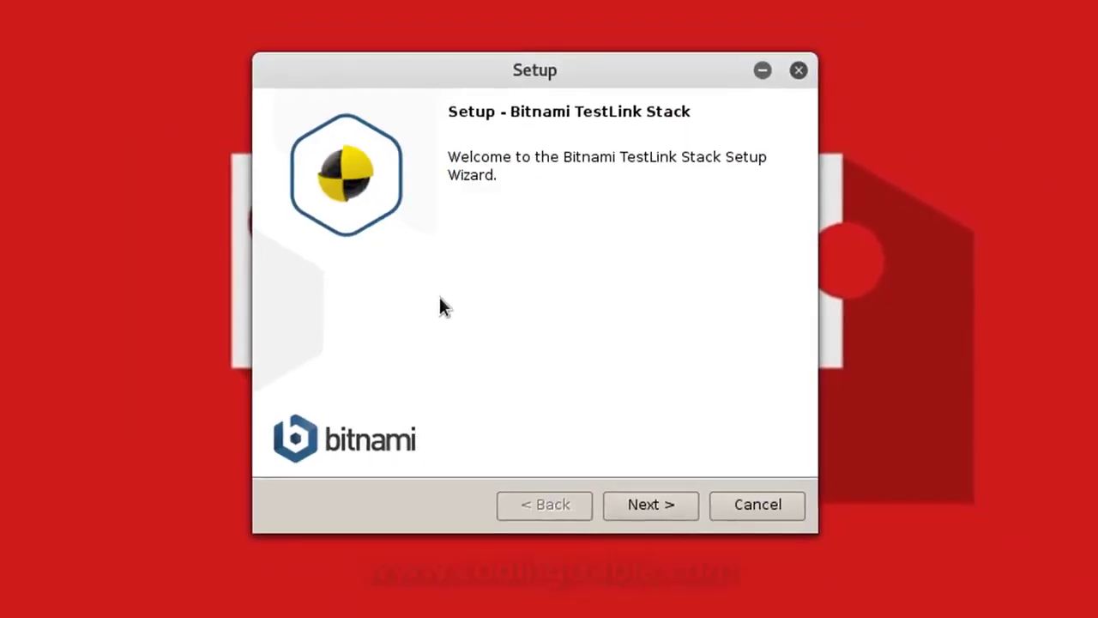
pyautogui.click(682, 506)
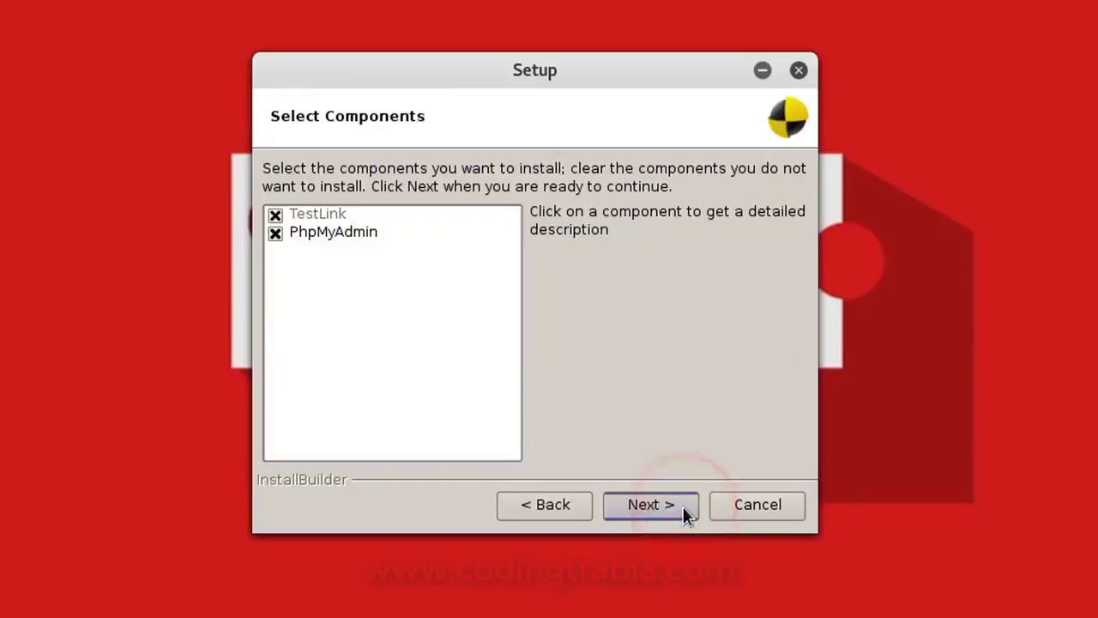
pyautogui.click(649, 506)
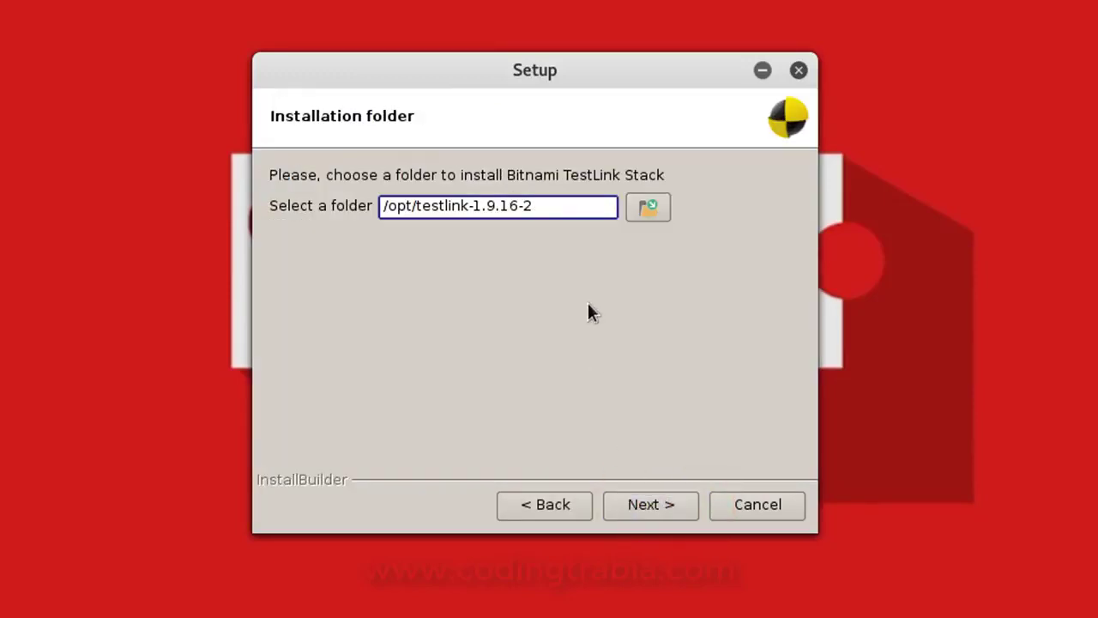
pyautogui.moveTo(551, 208); pyautogui.dragTo(371, 215)
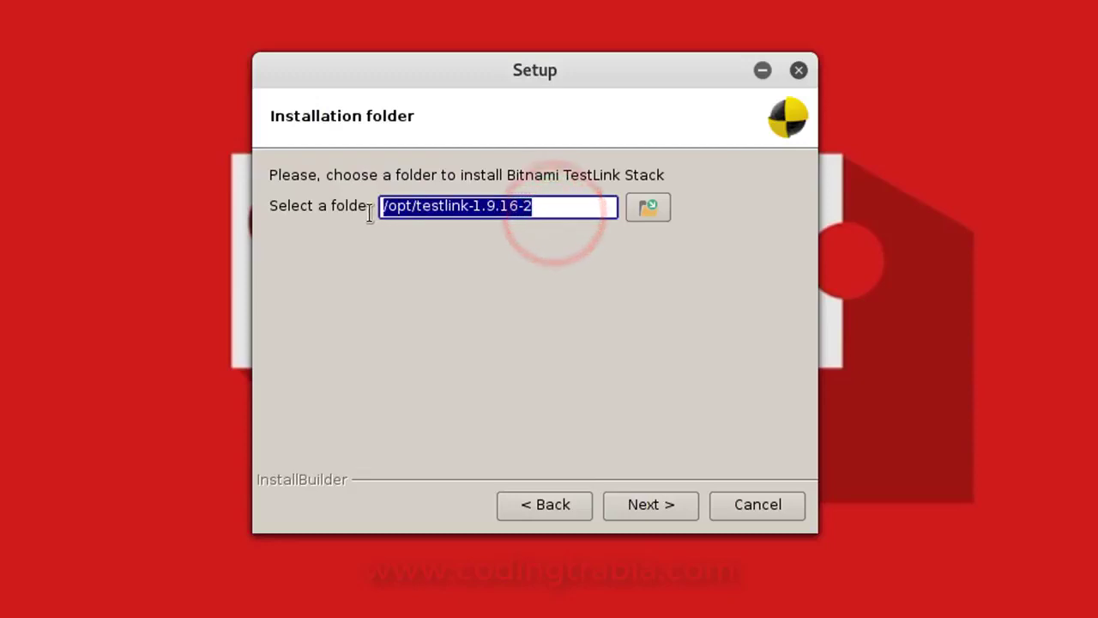
pyautogui.click(568, 322)
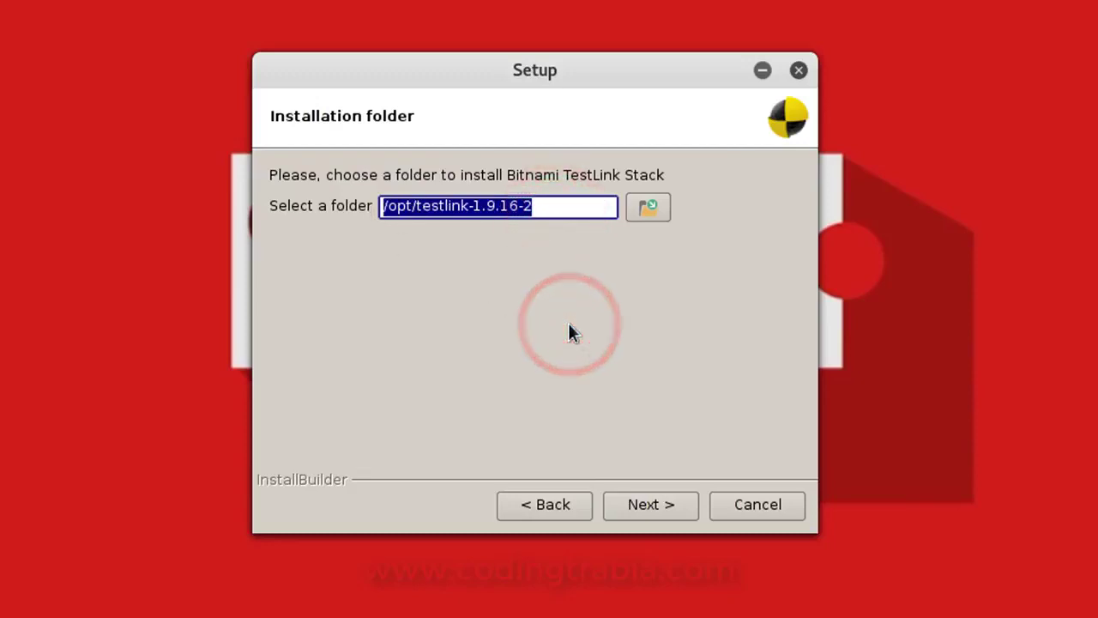
pyautogui.click(654, 506)
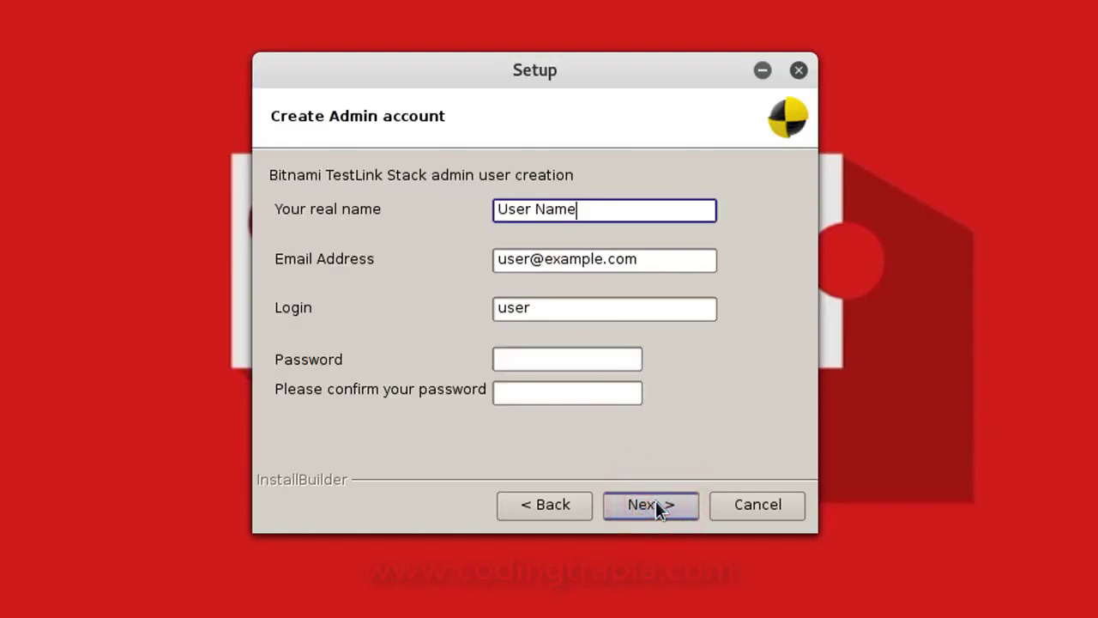
# Set the admin real name to Codingtrabla and the login to codingtrabla
pyautogui.tripleClick(596, 211)
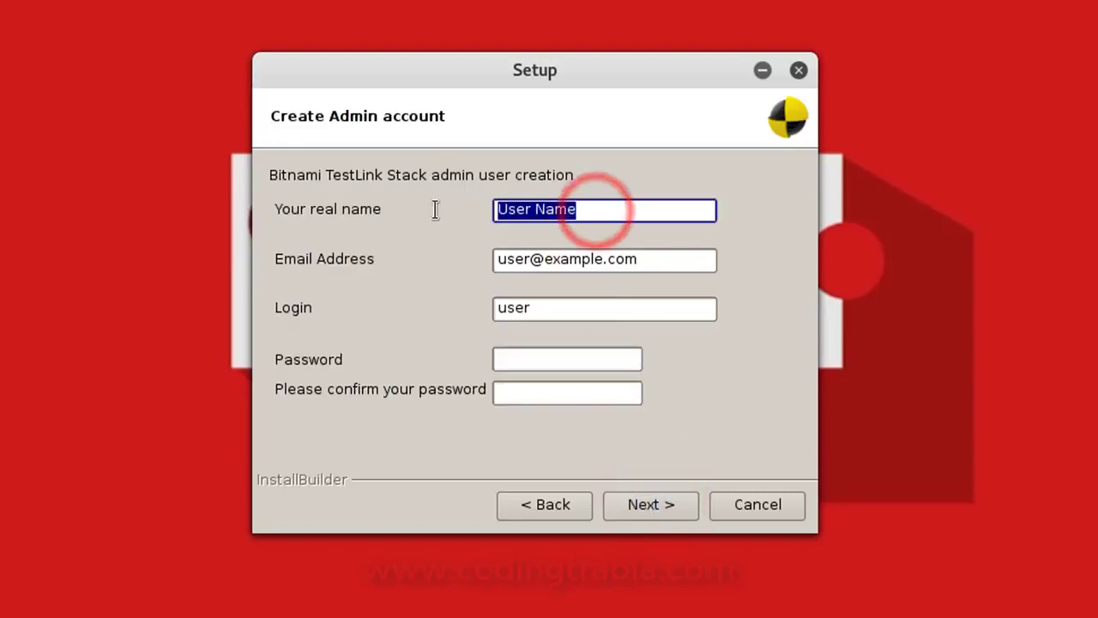
pyautogui.write('Coding')
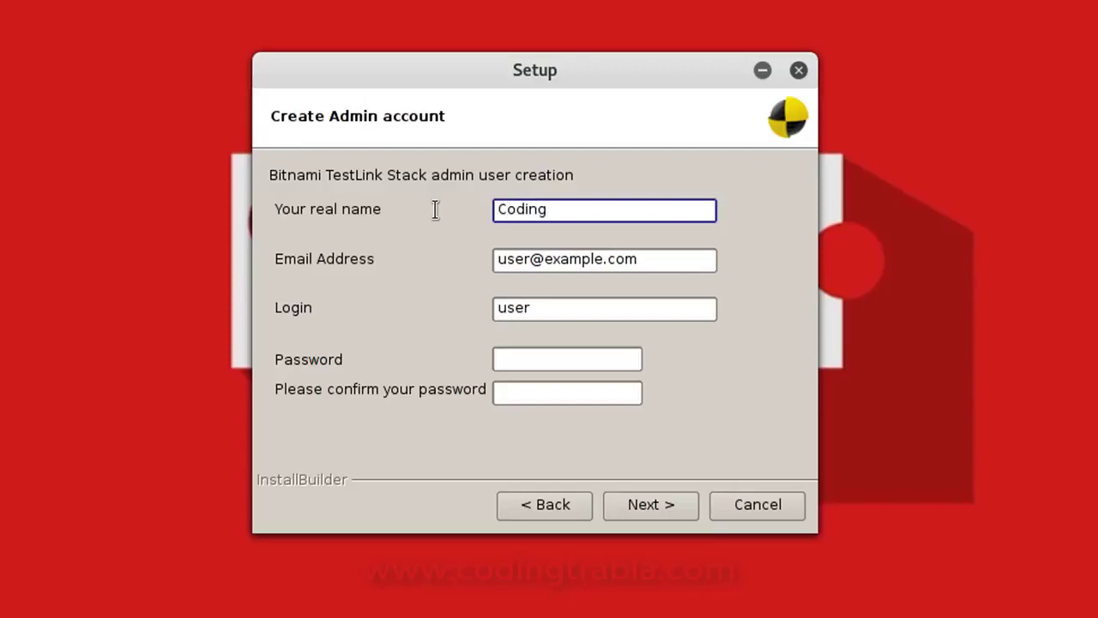
pyautogui.write('trabla')
pyautogui.click(538, 307)
pyautogui.hotkey('ctrl', 'a')
pyautogui.write('codingtrabla')
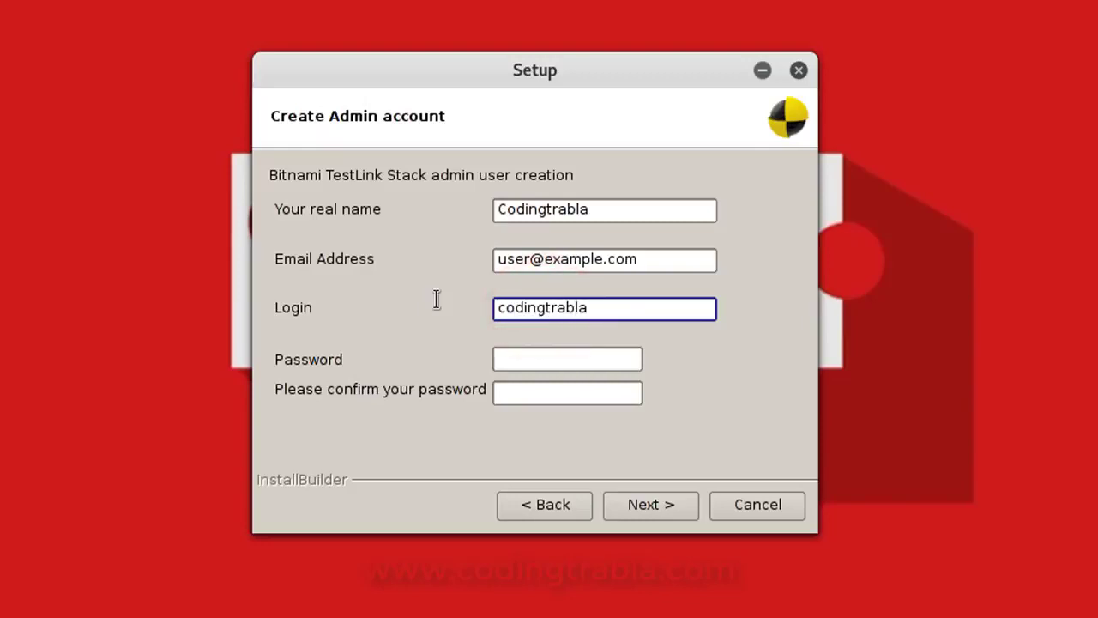
# Enter the admin password and change the e-mail address to a gmail.com address
pyautogui.click(539, 358)
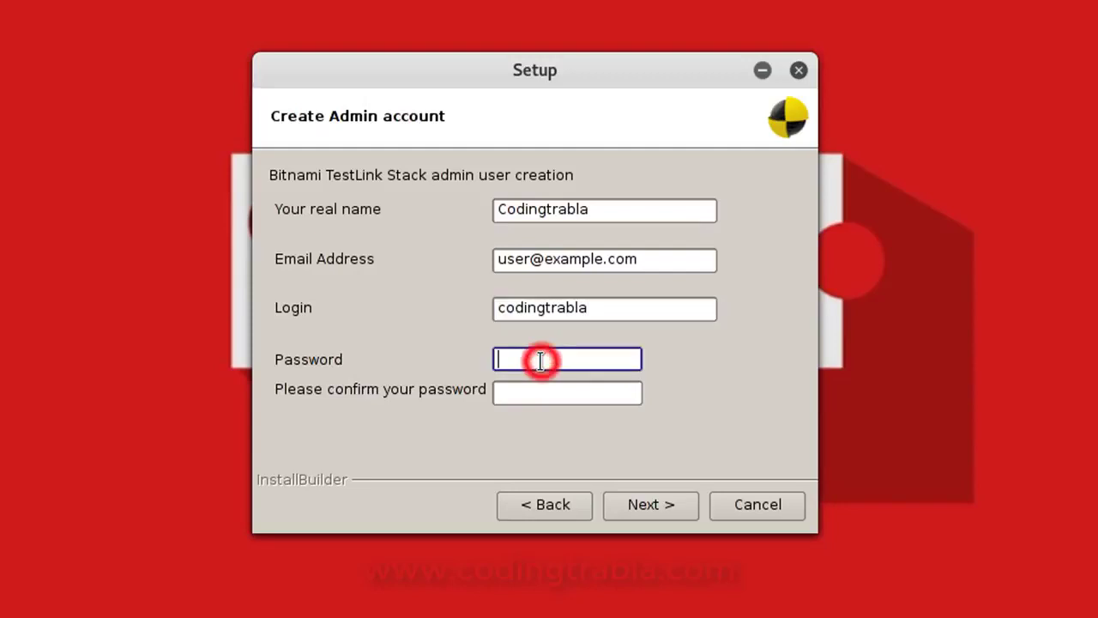
pyautogui.write('******')
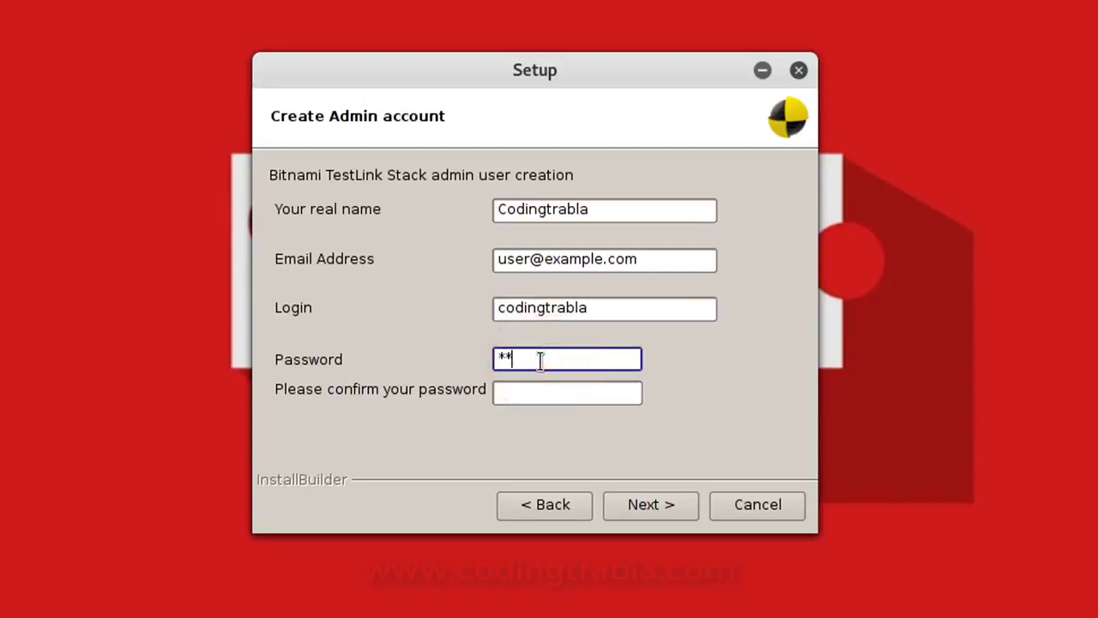
pyautogui.write('****')
pyautogui.press('Tab')
pyautogui.write('**********')
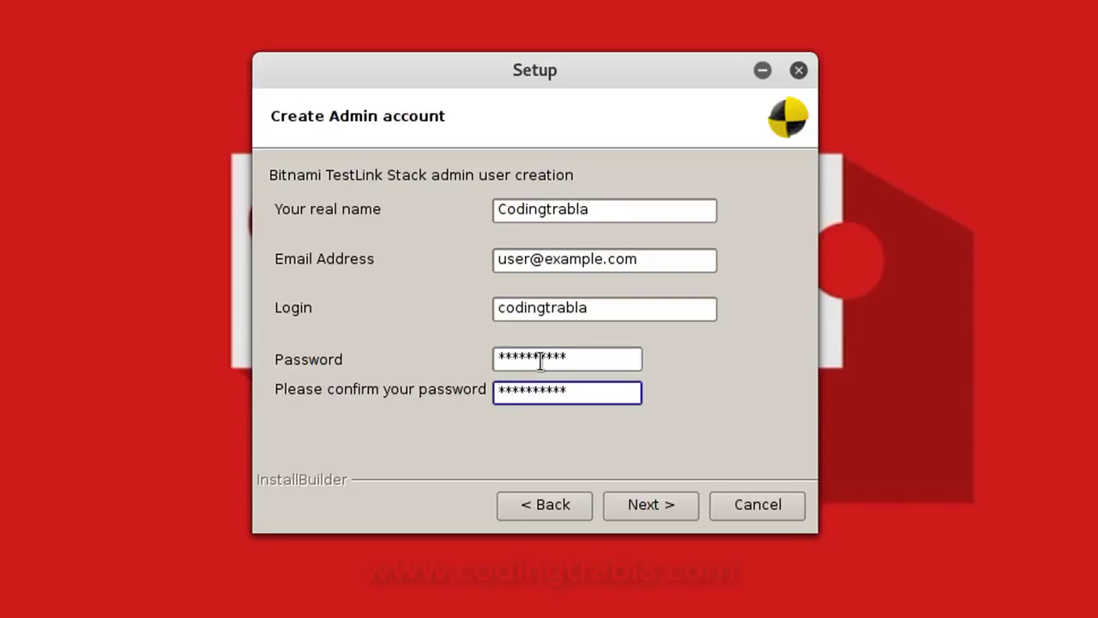
pyautogui.click(530, 259)
pyautogui.doubleClick(530, 259)
pyautogui.hotkey('shift', 'Right')
pyautogui.hotkey('shift', 'Right')
pyautogui.hotkey('shift', 'Right')
pyautogui.hotkey('shift', 'Right')
pyautogui.hotkey('shift', 'Right')
pyautogui.hotkey('shift', 'Right')
pyautogui.hotkey('shift', 'Right')
pyautogui.hotkey('shift', 'Right')
pyautogui.hotkey('shift', 'Right')
pyautogui.hotkey('shift', 'Right')
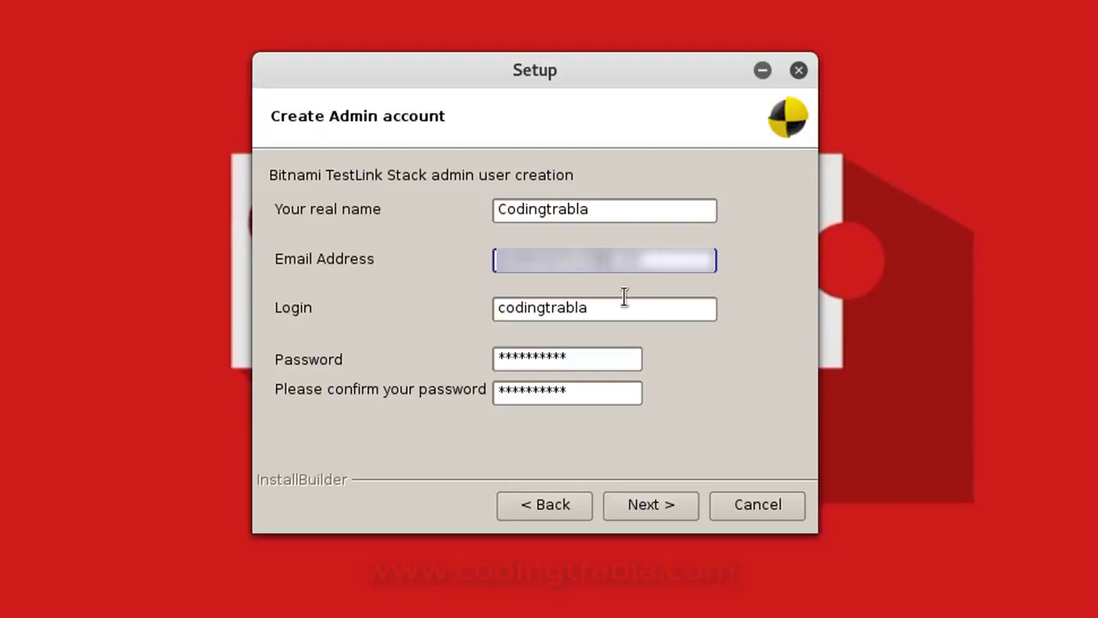
pyautogui.write('gmail.com')
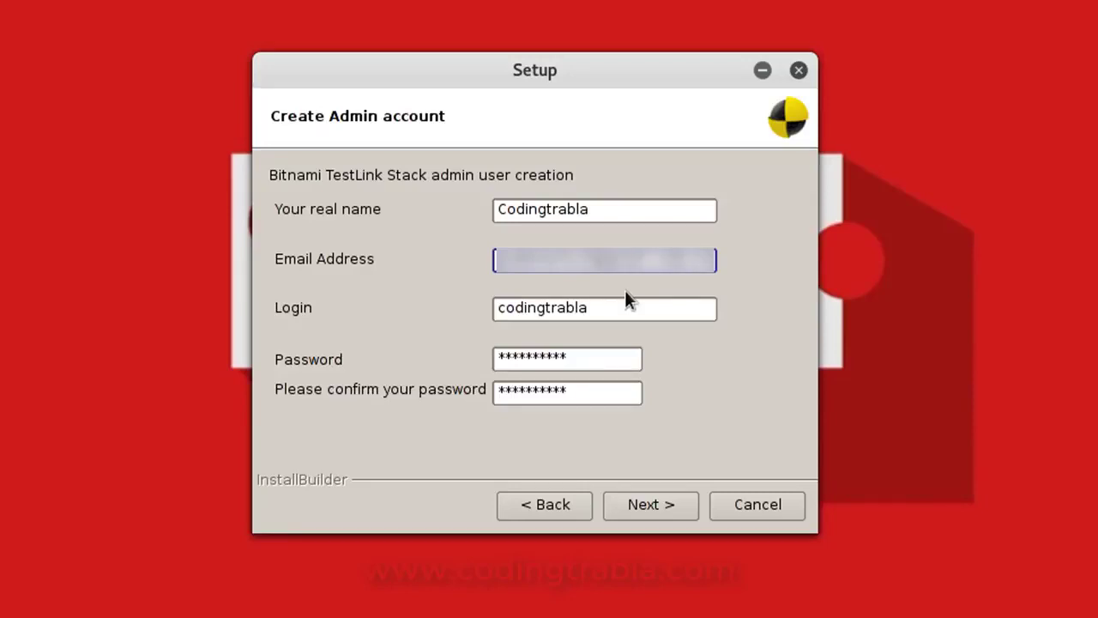
pyautogui.click(656, 508)
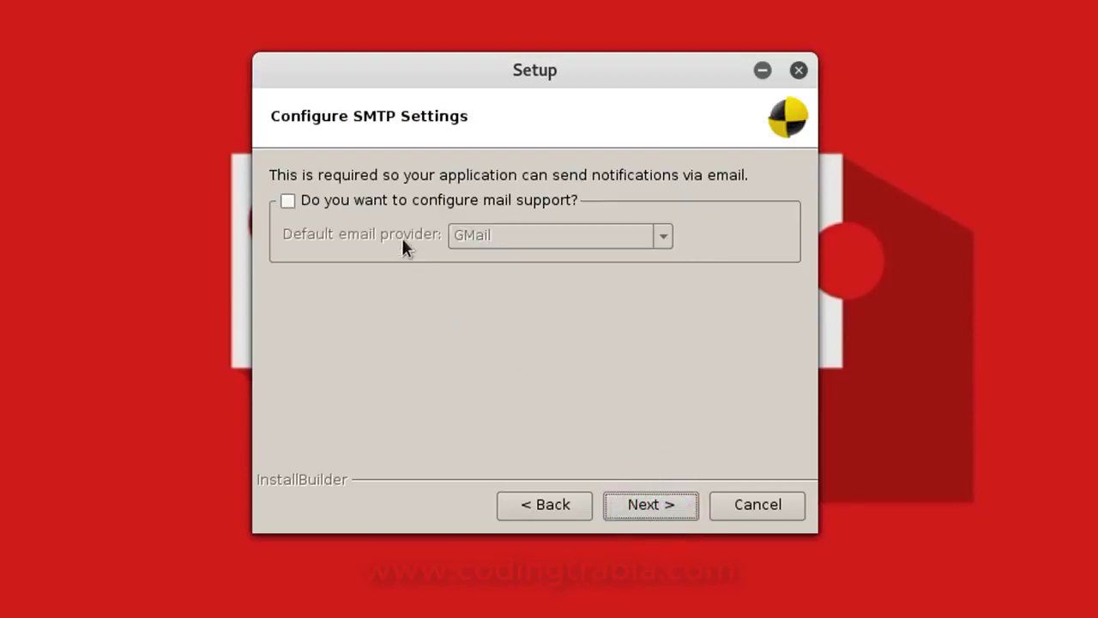
# Enable mail support and enter the GMail address and its password twice
pyautogui.click(373, 201)
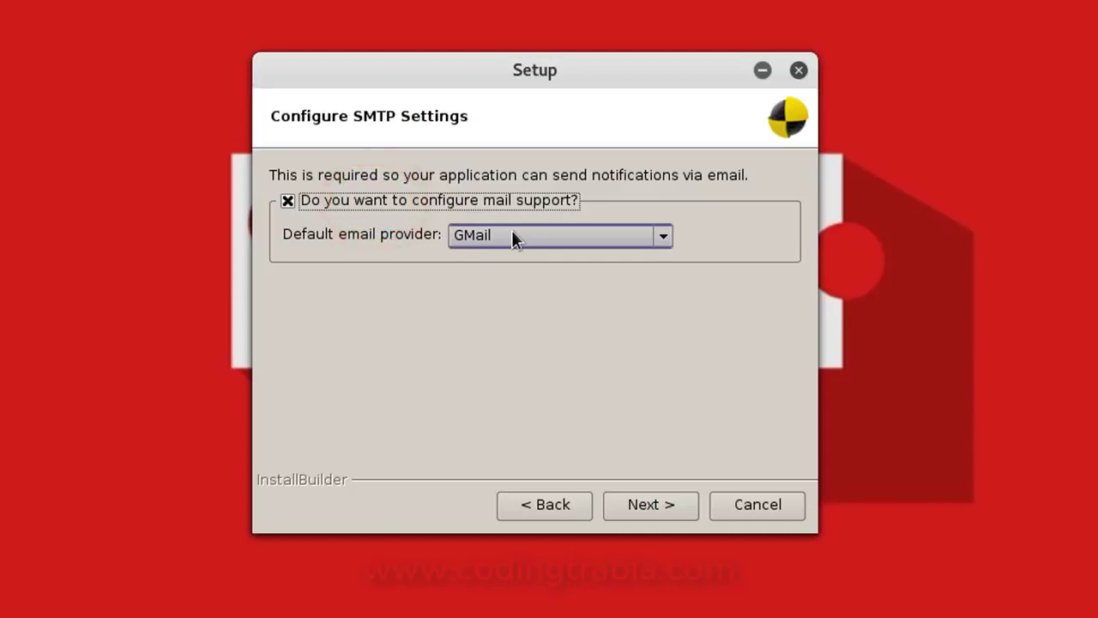
pyautogui.click(657, 505)
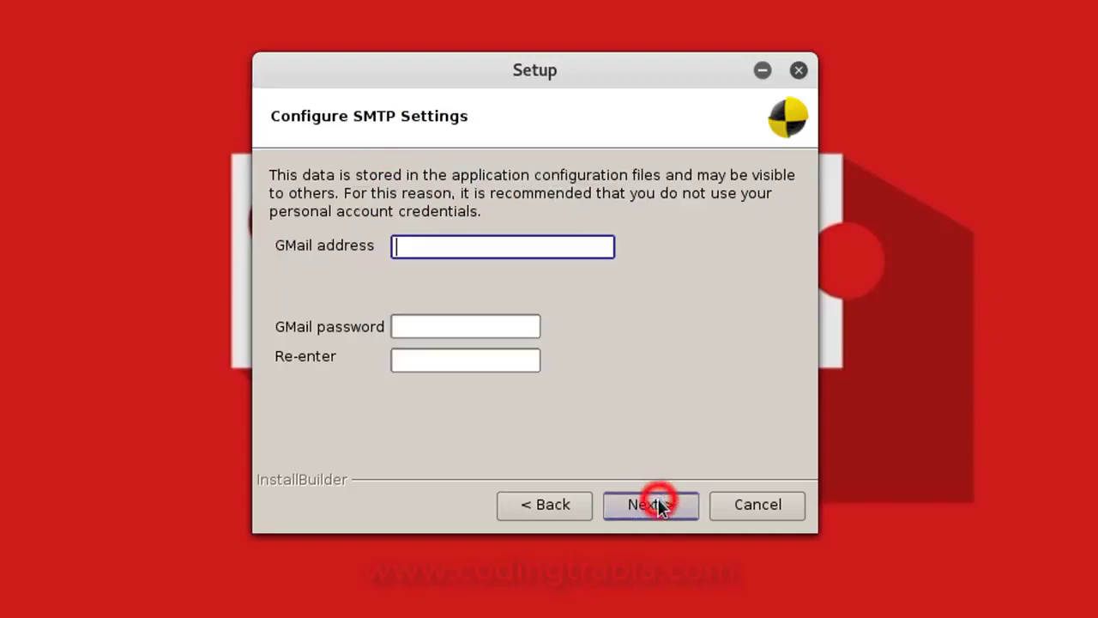
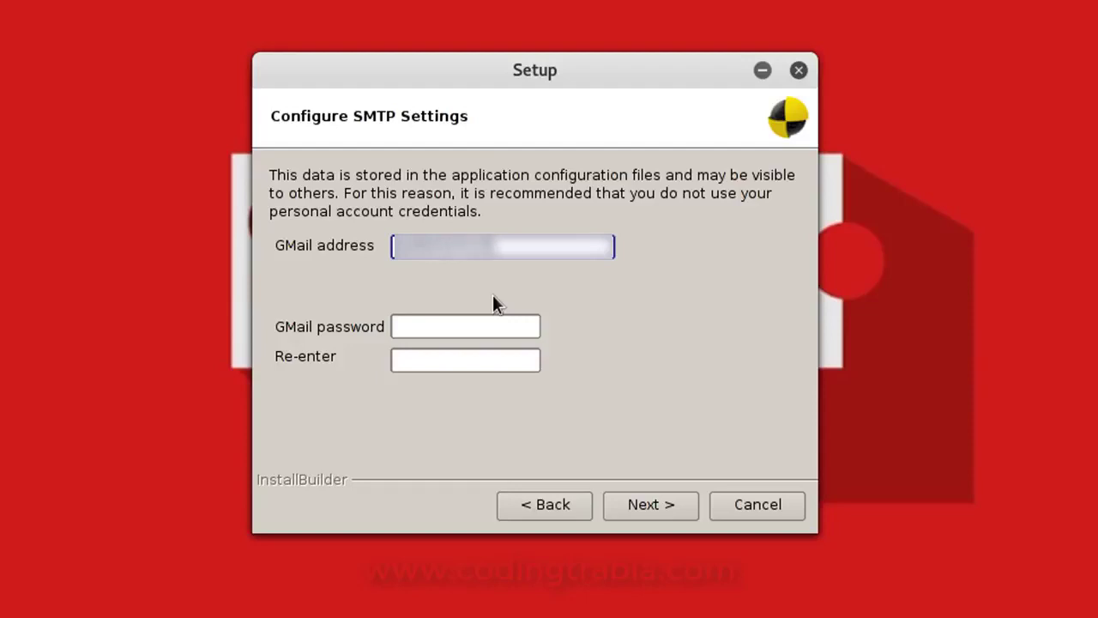
pyautogui.write('.com')
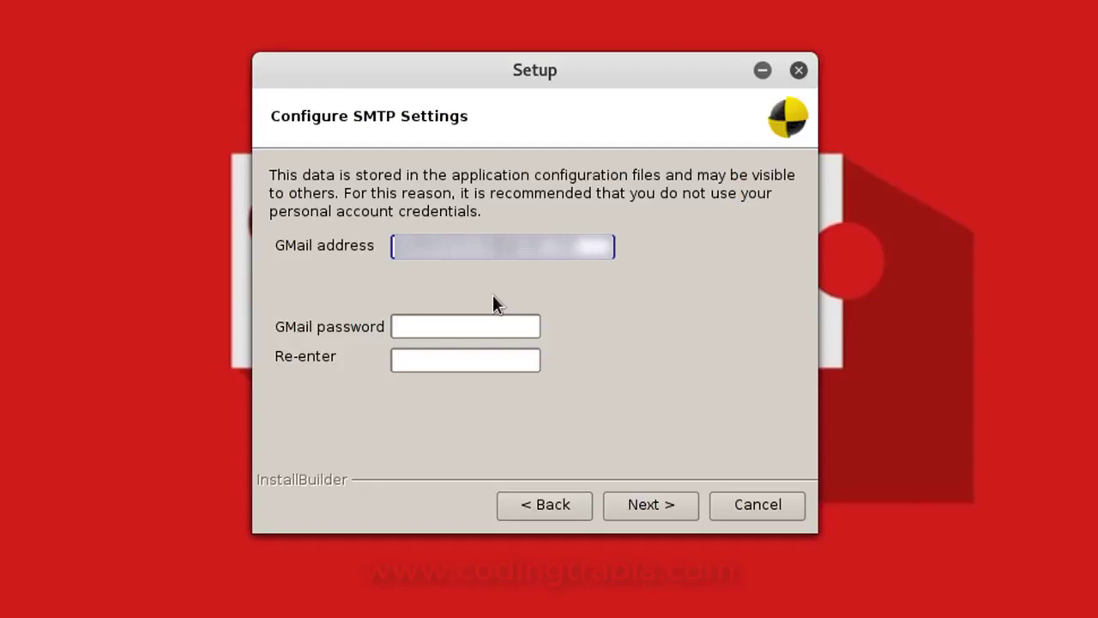
pyautogui.press('Tab')
pyautogui.write('*********')
pyautogui.press('Tab')
pyautogui.write('***********')
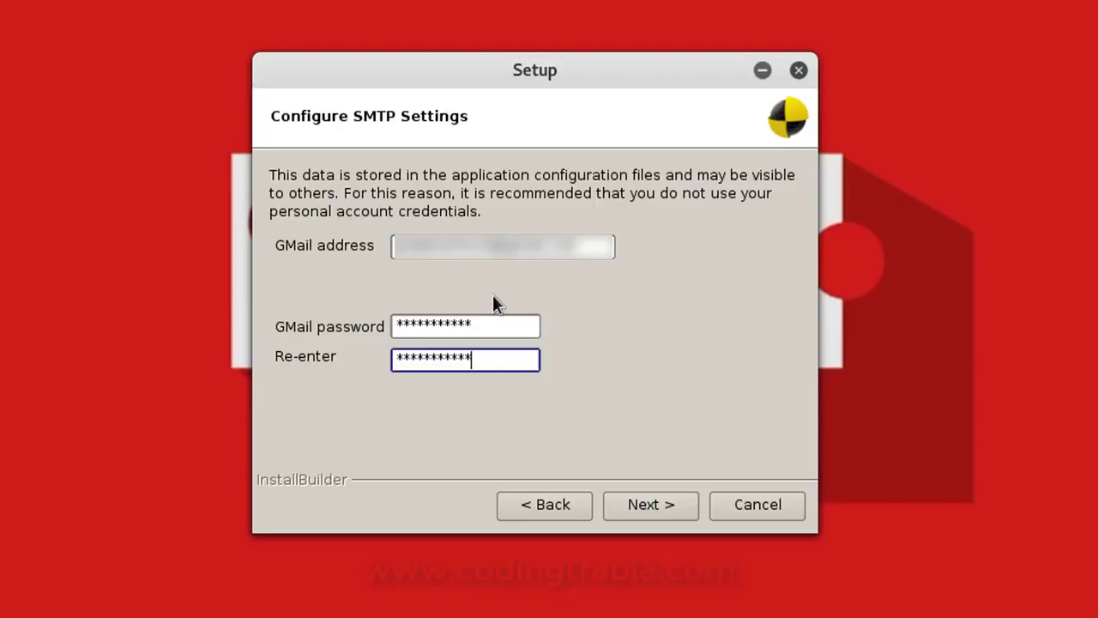
pyautogui.click(657, 513)
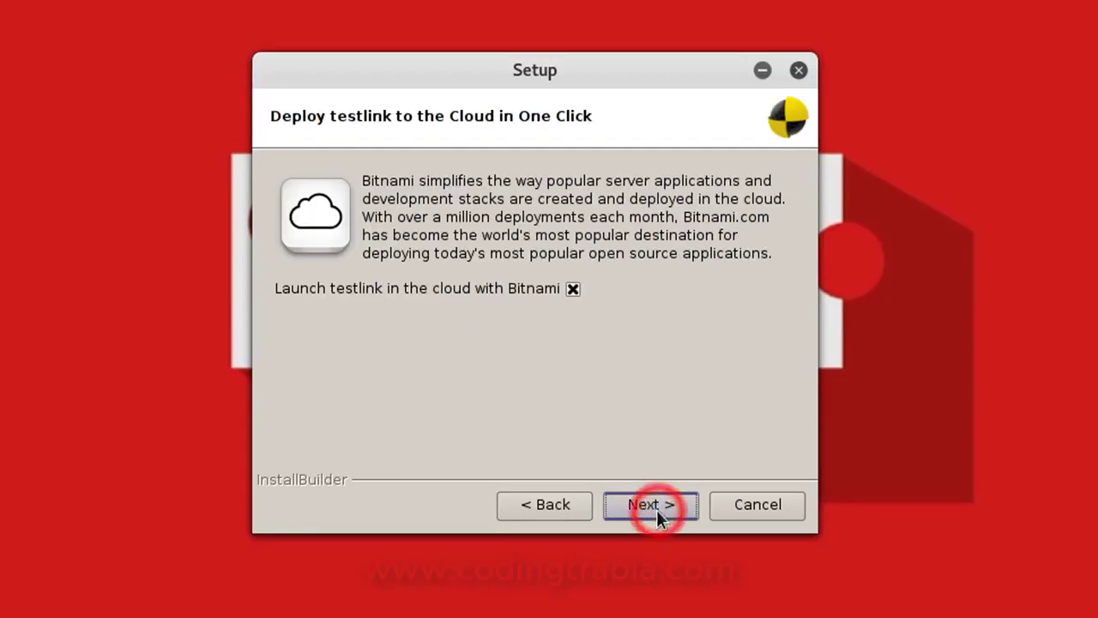
# Uncheck 'Launch testlink in the cloud with Bitnami' and start the installation
pyautogui.click(572, 289)
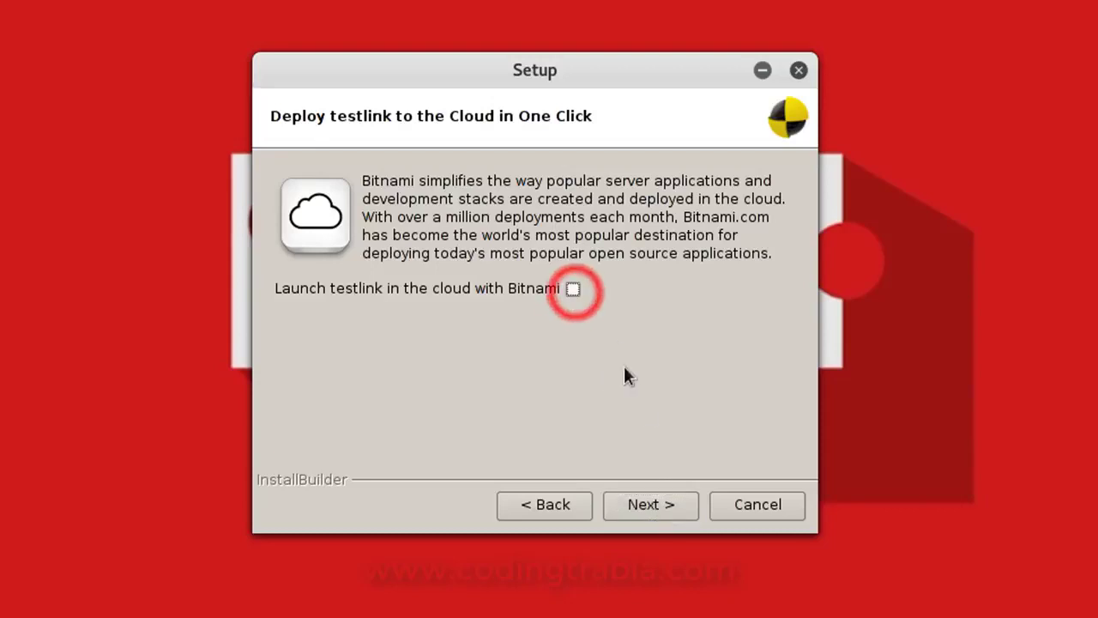
pyautogui.click(648, 506)
pyautogui.click(645, 507)
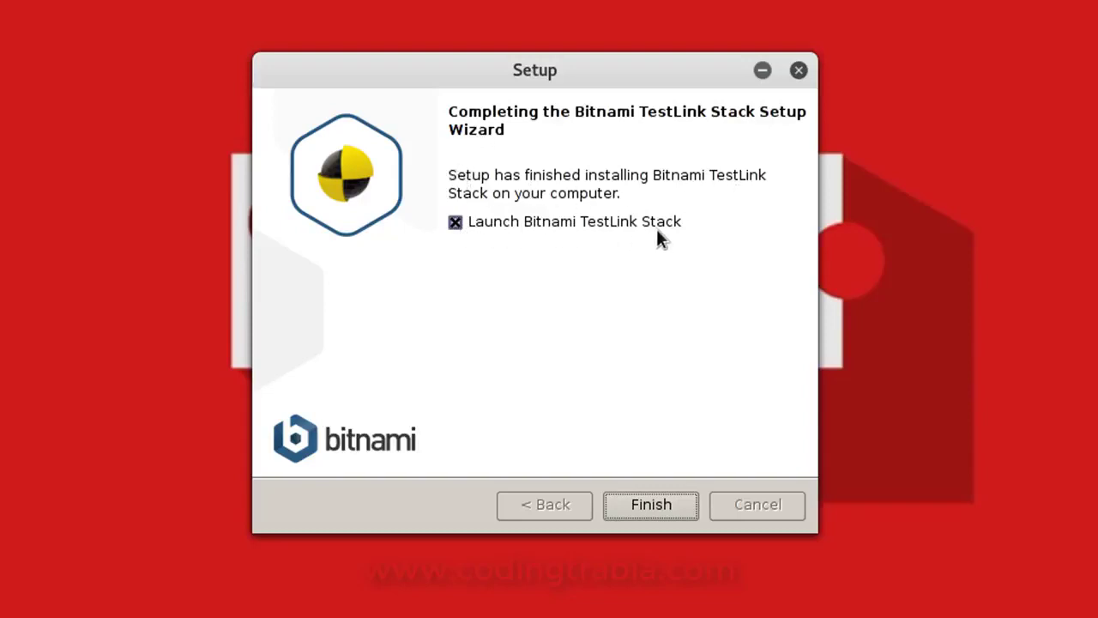
# Finish the wizard and use Go to Application to open TestLink at localhost
pyautogui.click(654, 508)
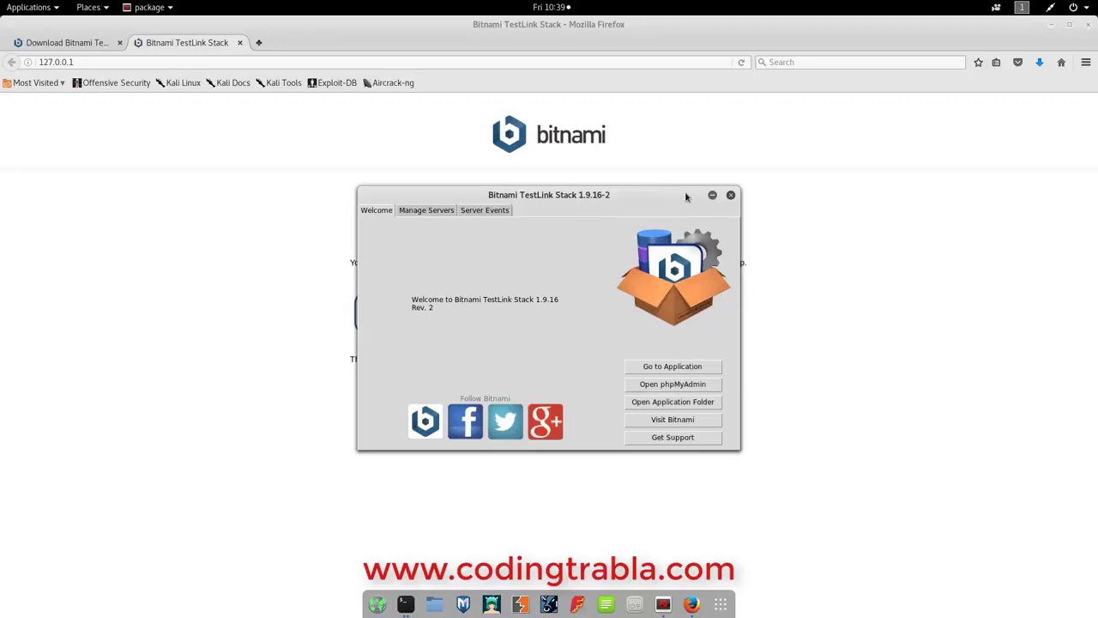
pyautogui.click(669, 367)
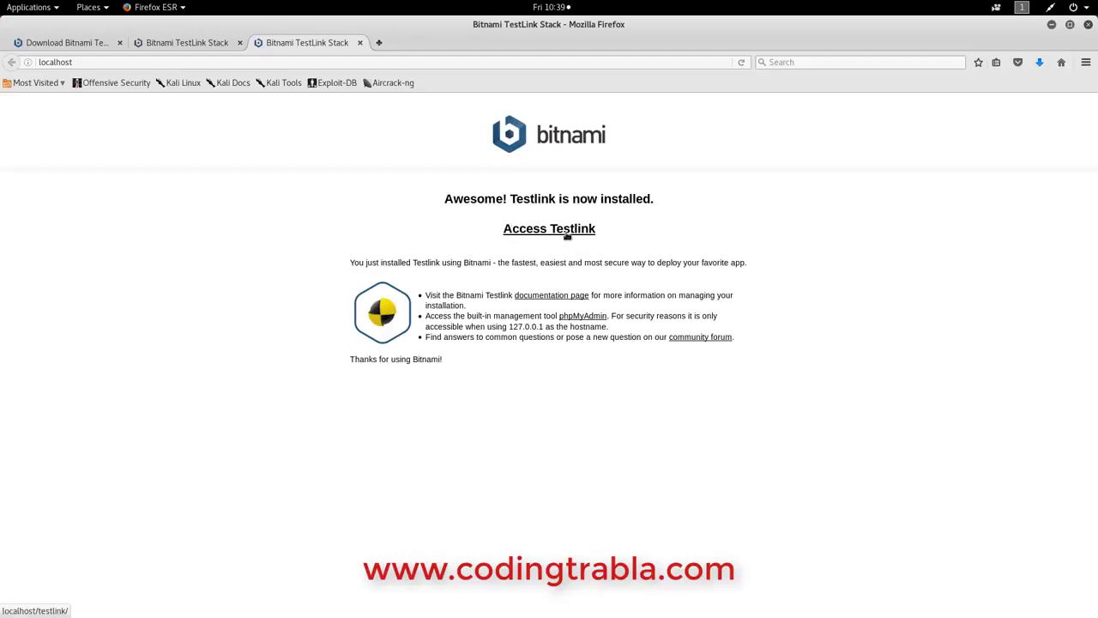
# Open Access Testlink and log in with the admin login name and password
pyautogui.click(552, 229)
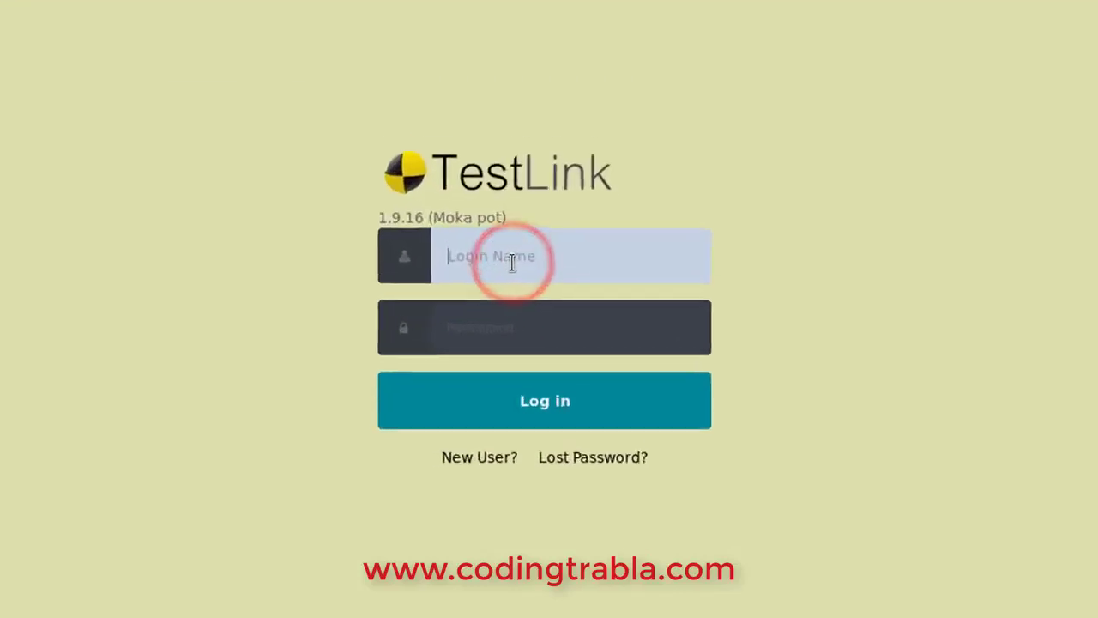
pyautogui.press('BackSpace')
pyautogui.press('BackSpace')
pyautogui.press('BackSpace')
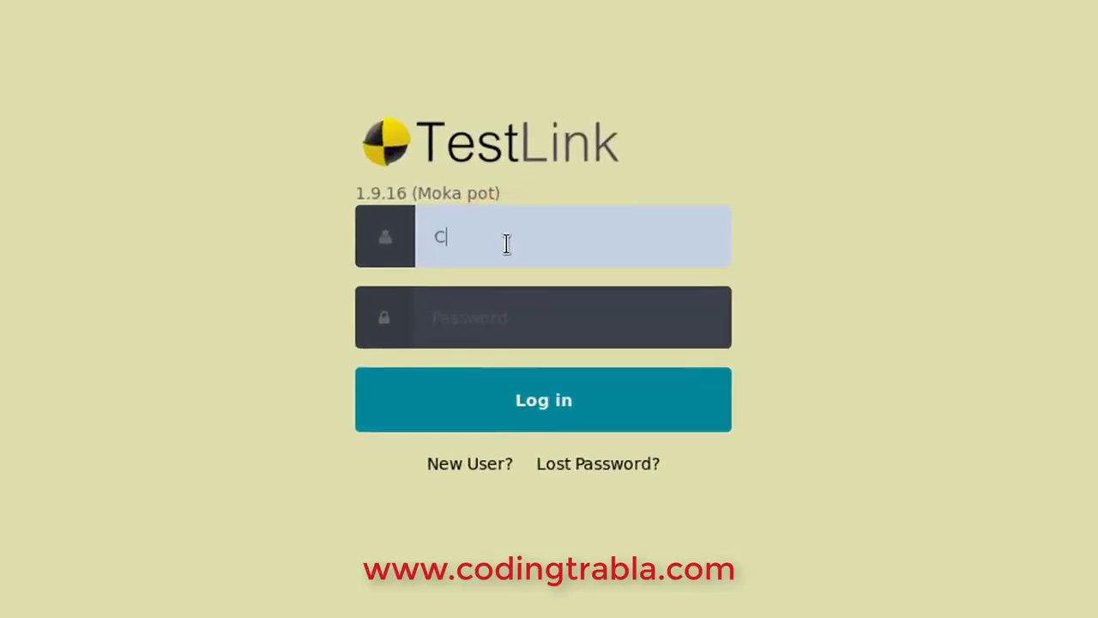
pyautogui.press('Tab')
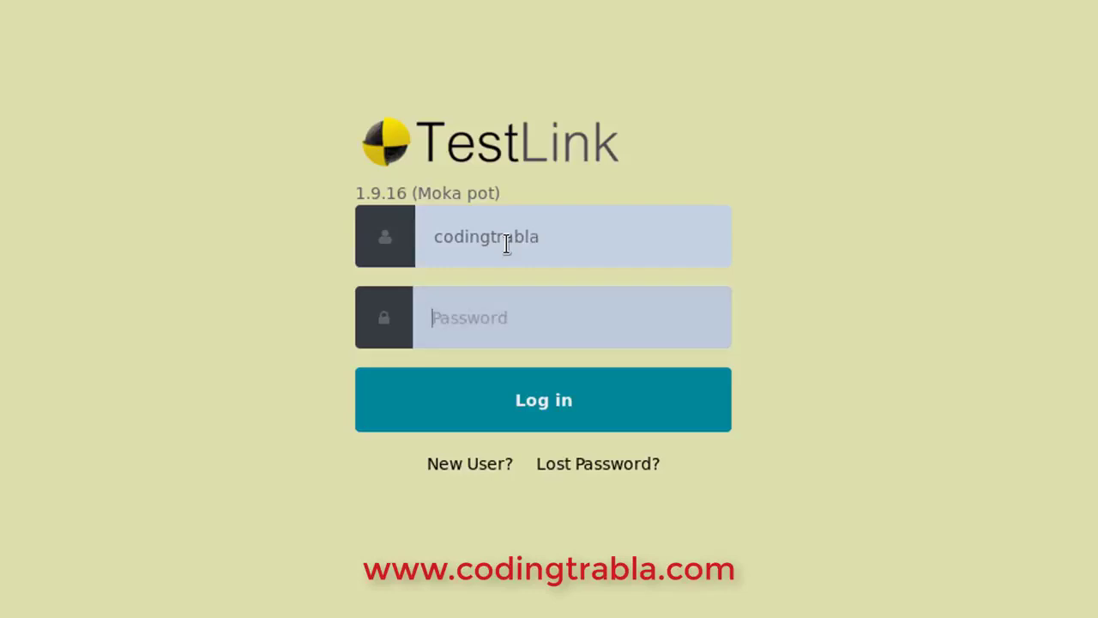
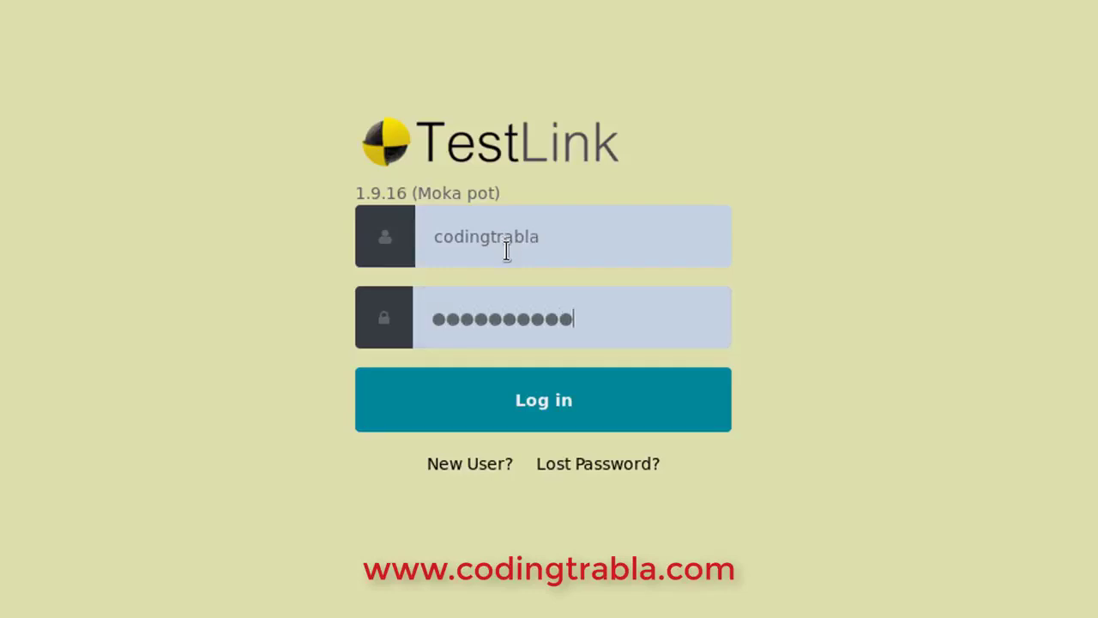
pyautogui.click(567, 406)
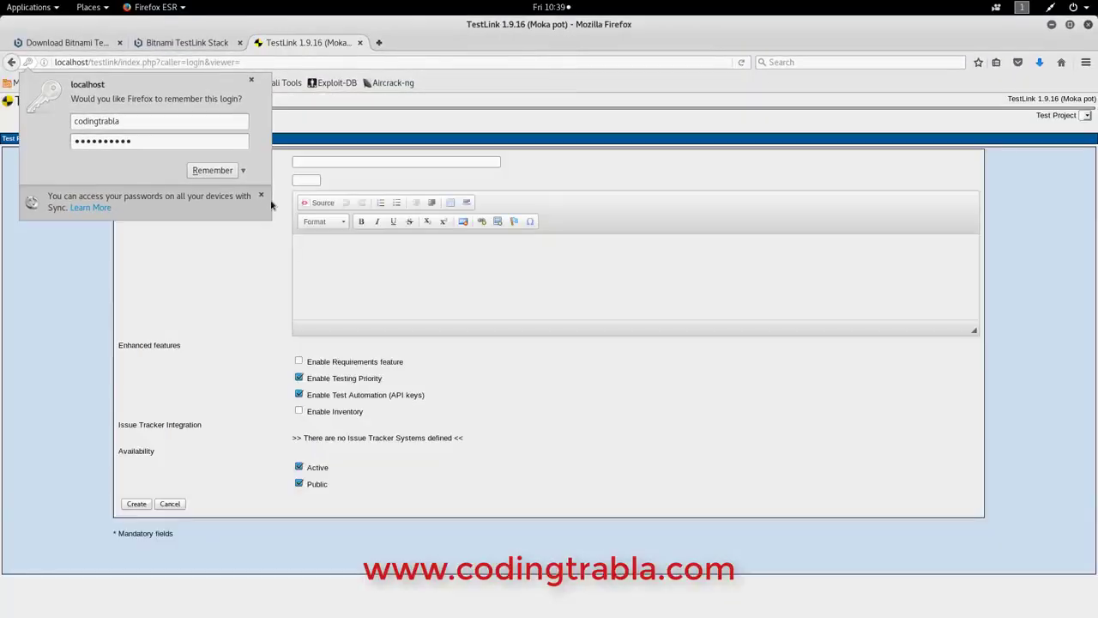
# Fill in name Codingtrabla, description 'Coding trabla project' and the required prefix, then save the project
pyautogui.click(214, 170)
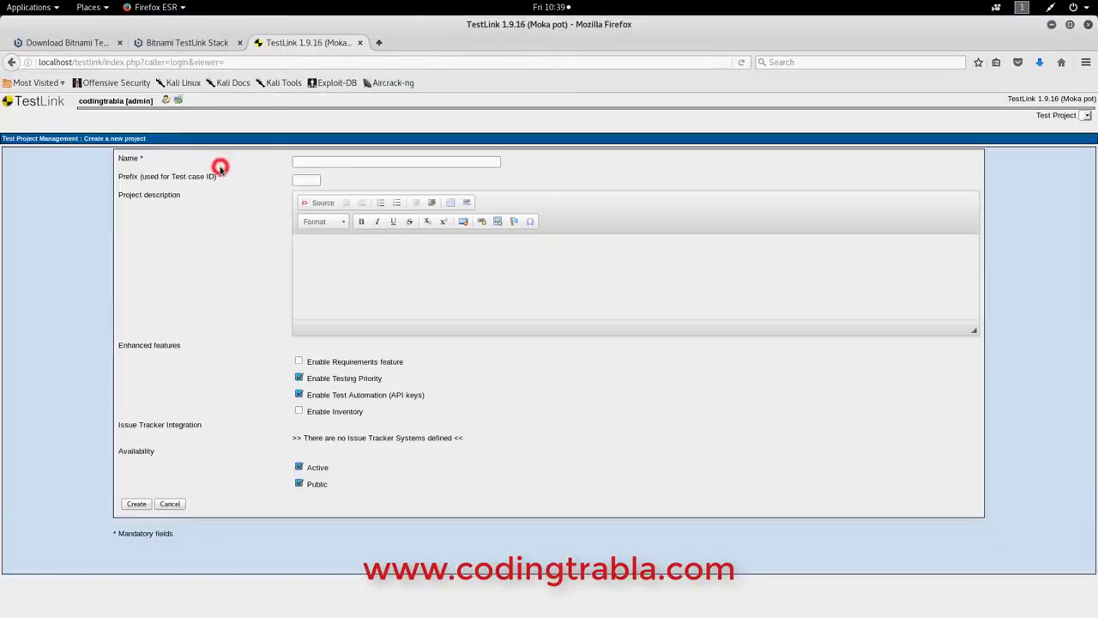
pyautogui.click(316, 160)
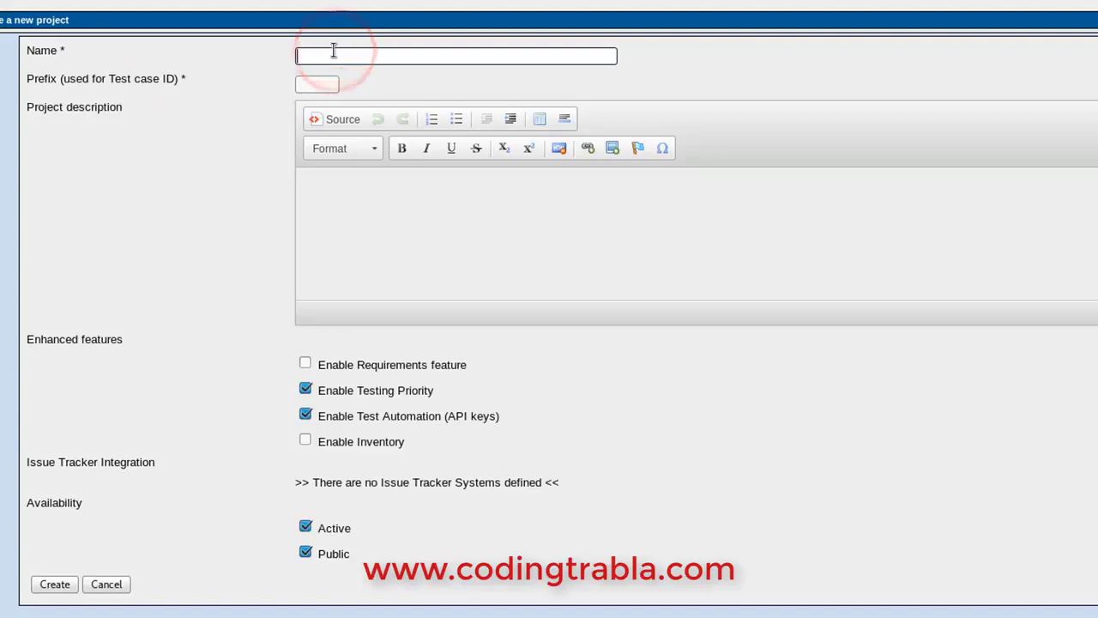
pyautogui.write('Codingtrabla')
pyautogui.click(364, 213)
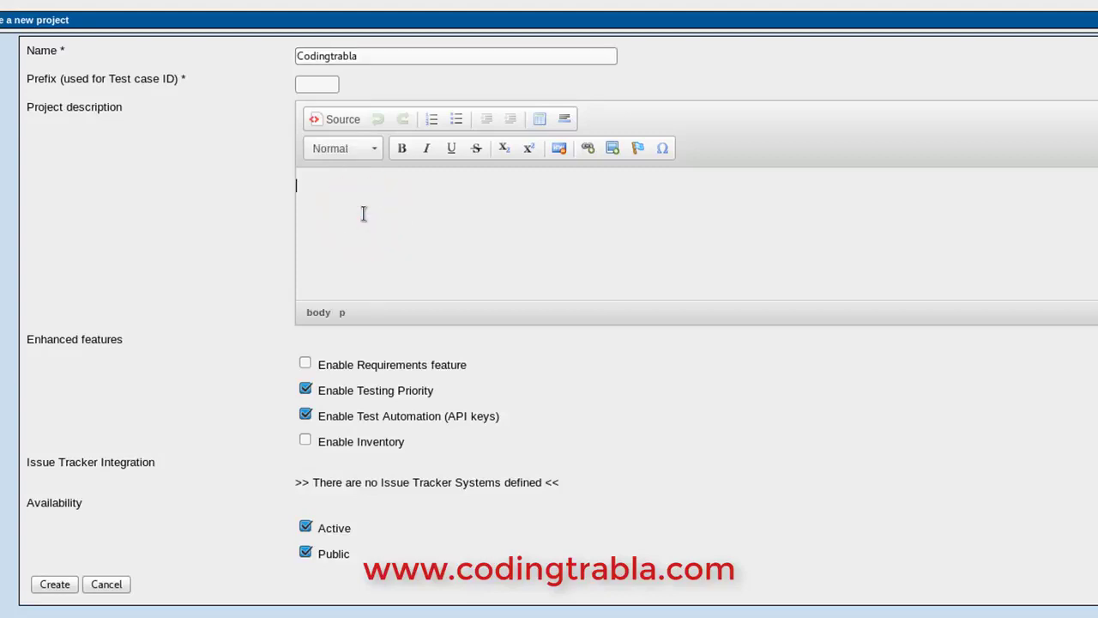
pyautogui.write('Coding trabla ')
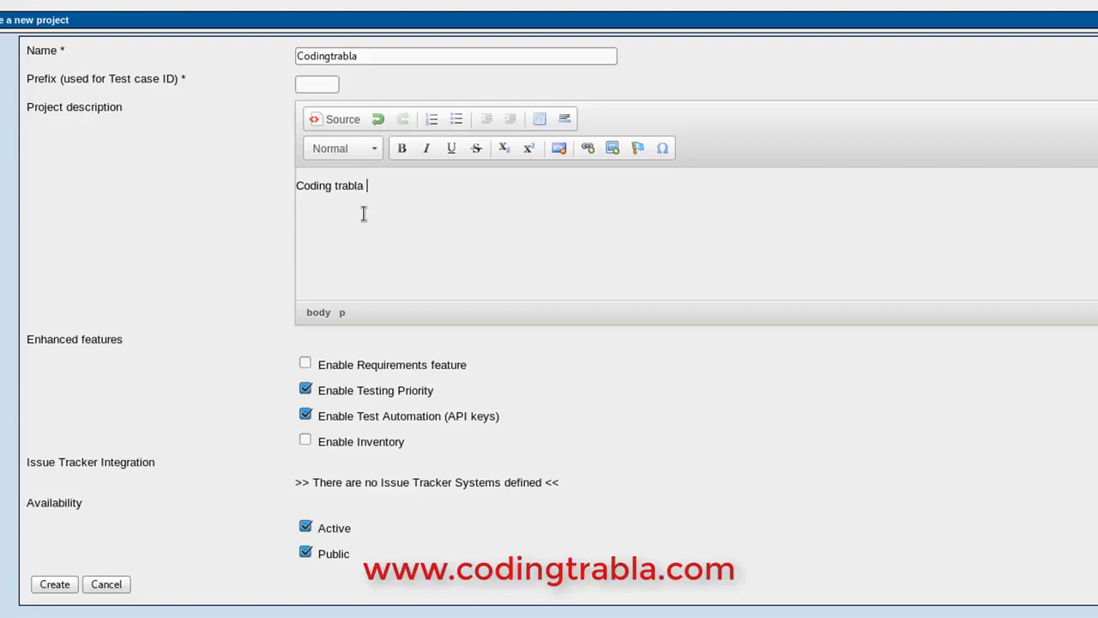
pyautogui.write('project')
pyautogui.click(49, 583)
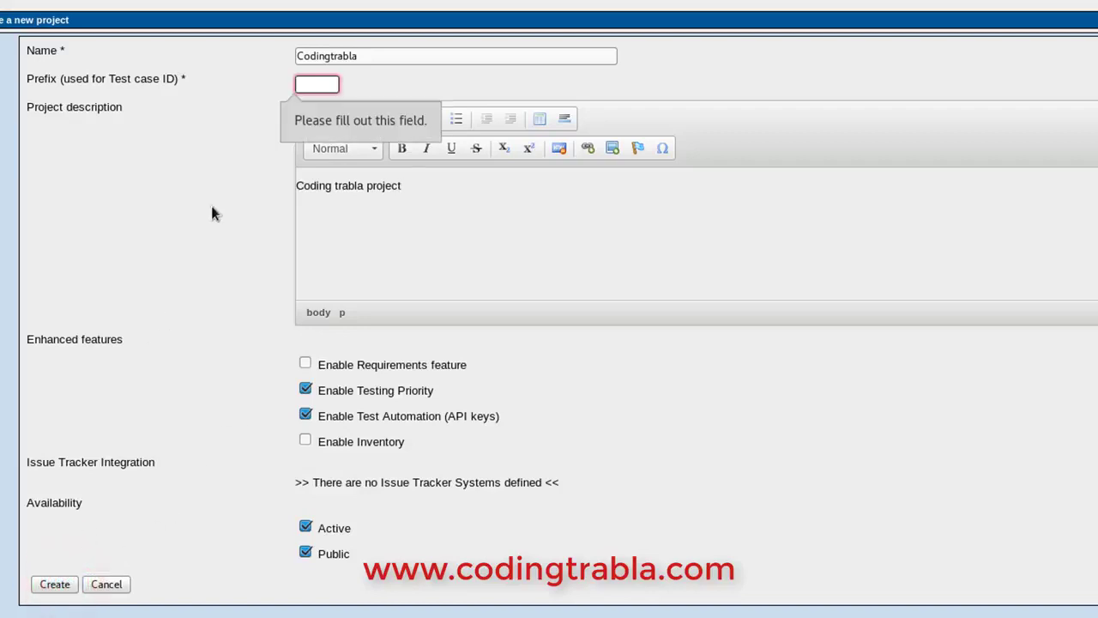
pyautogui.click(322, 85)
pyautogui.write('CT')
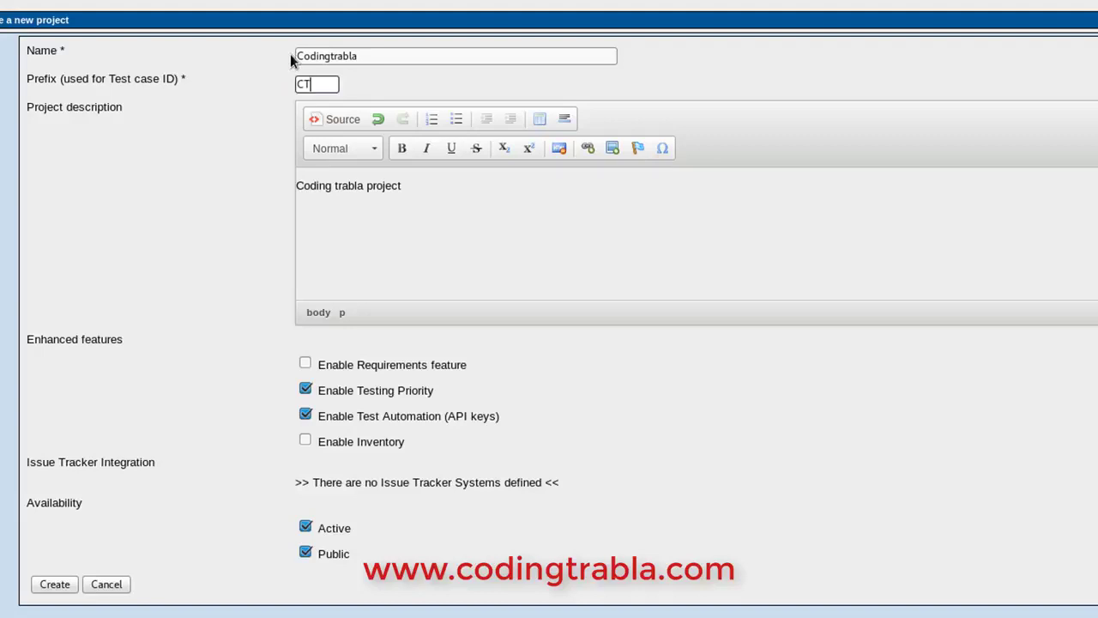
pyautogui.click(48, 584)
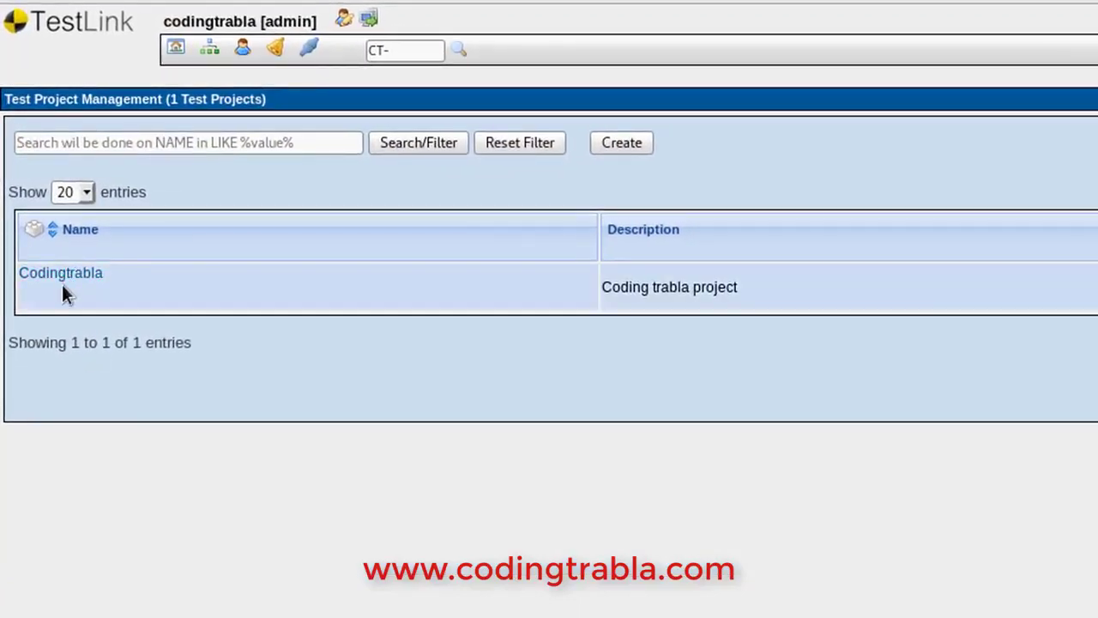
# Go from the Codingtrabla project to its Test Specification page
pyautogui.click(46, 274)
pyautogui.click(81, 275)
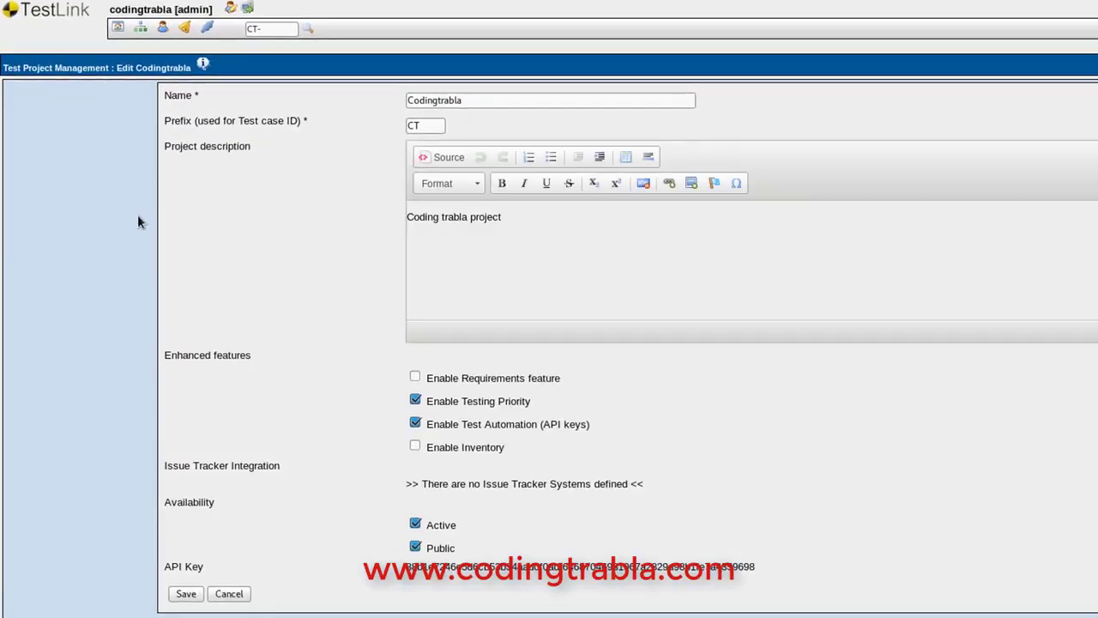
pyautogui.click(59, 11)
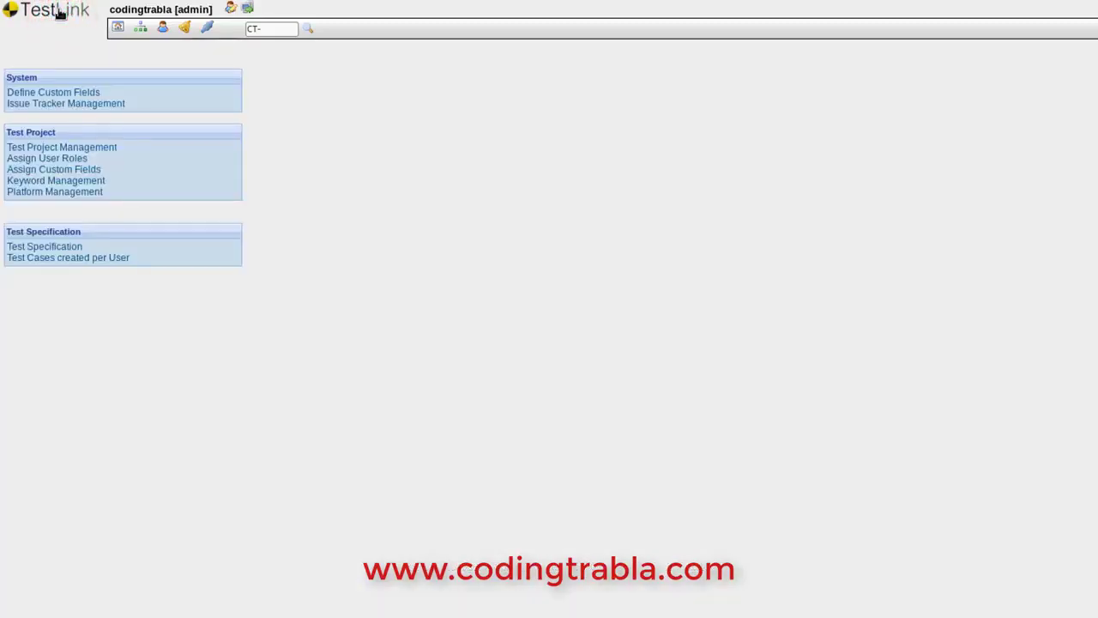
pyautogui.click(71, 249)
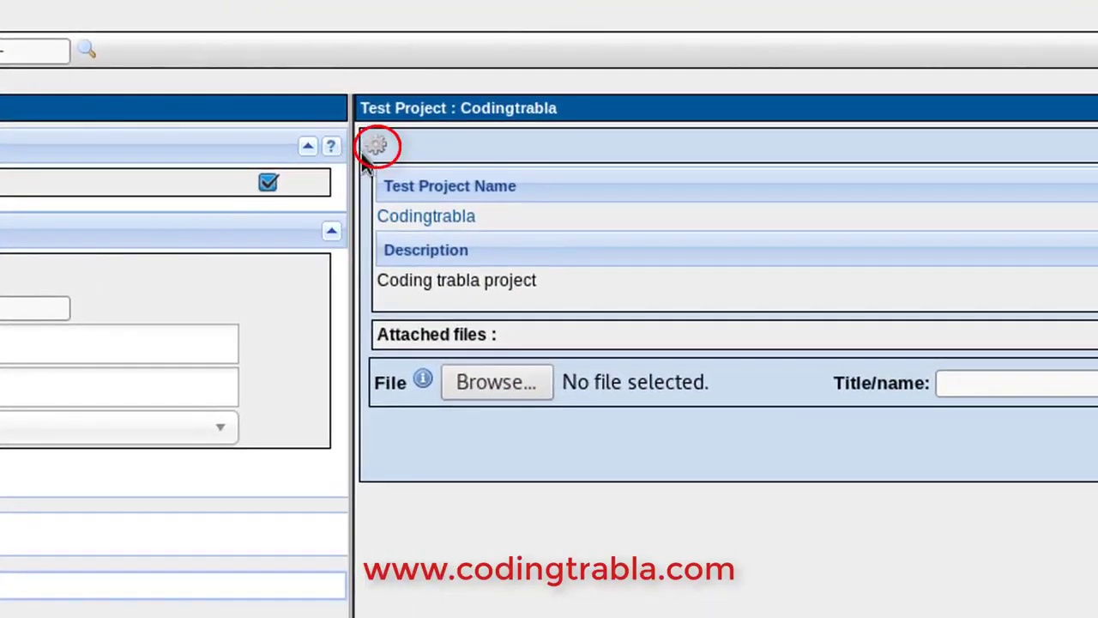
# Create test suite 'CodingTrabla Test Suite' with details 'It's just for testing purposes'
pyautogui.click(382, 148)
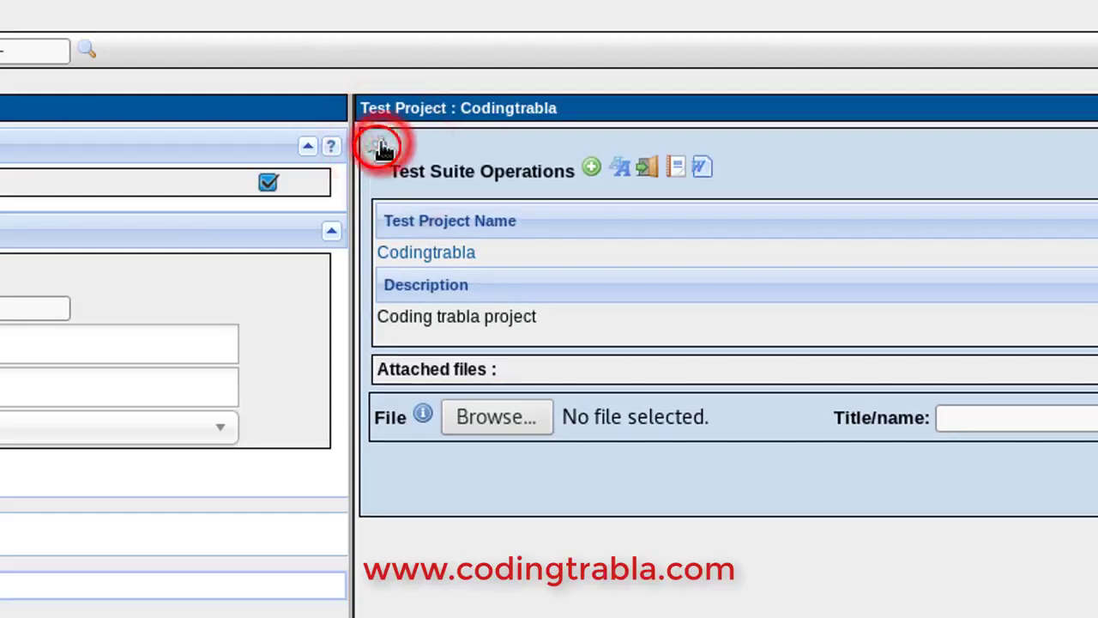
pyautogui.click(591, 167)
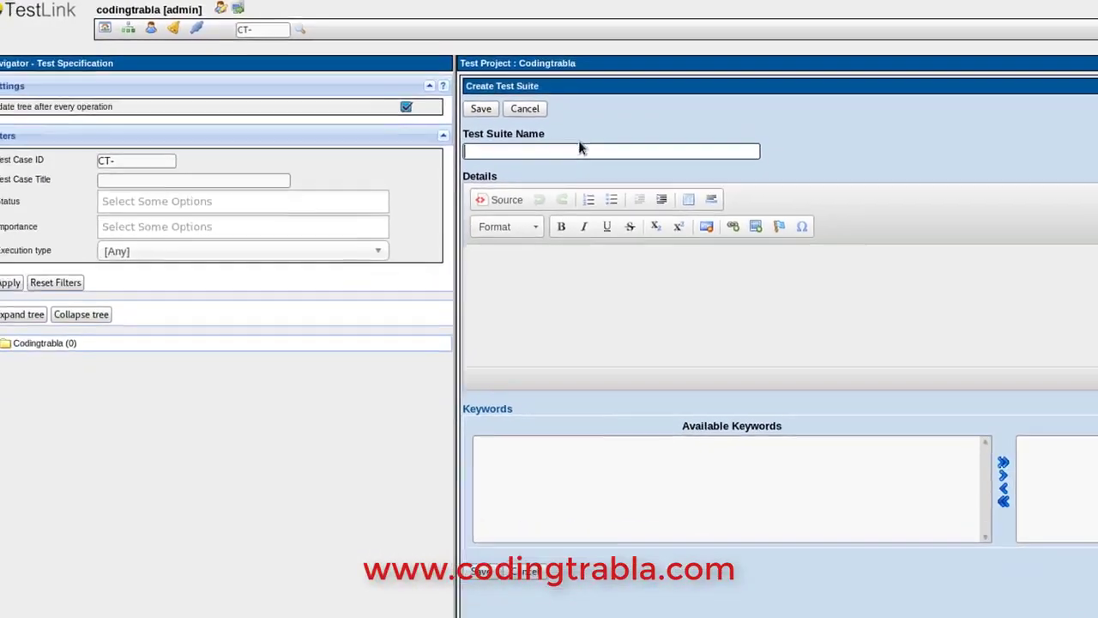
pyautogui.click(565, 227)
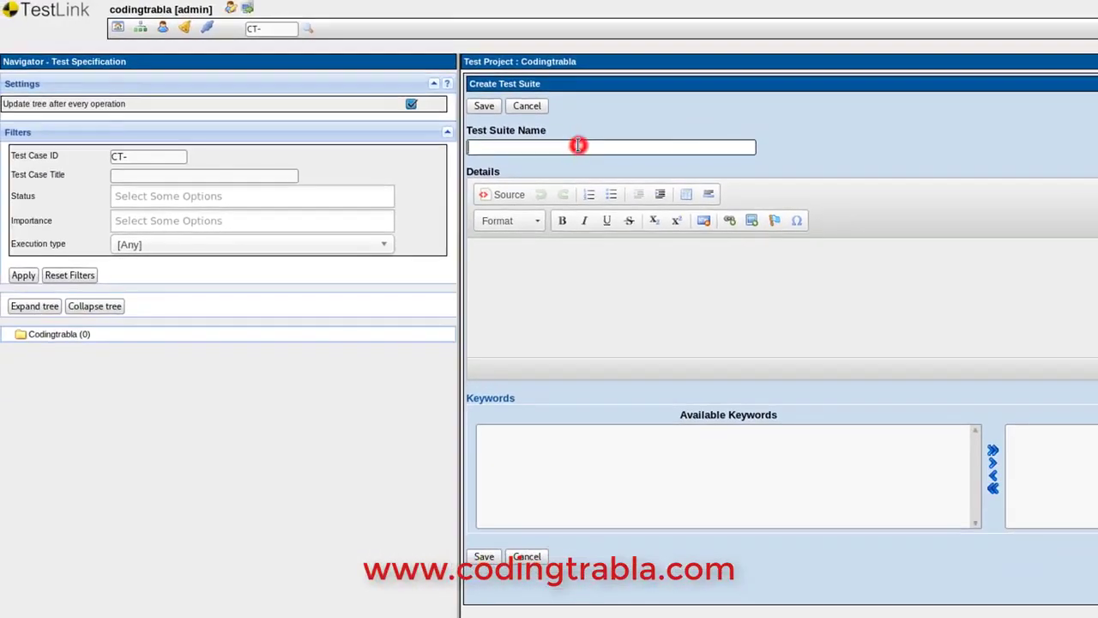
pyautogui.write('C')
pyautogui.write('oding')
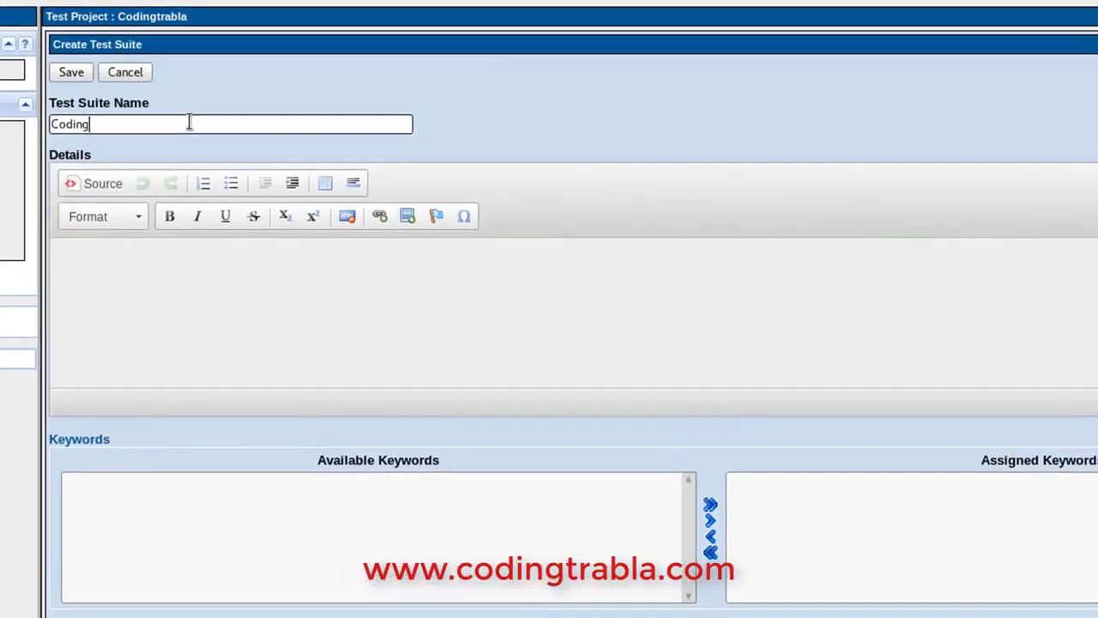
pyautogui.write('Trabla ')
pyautogui.write('Test S')
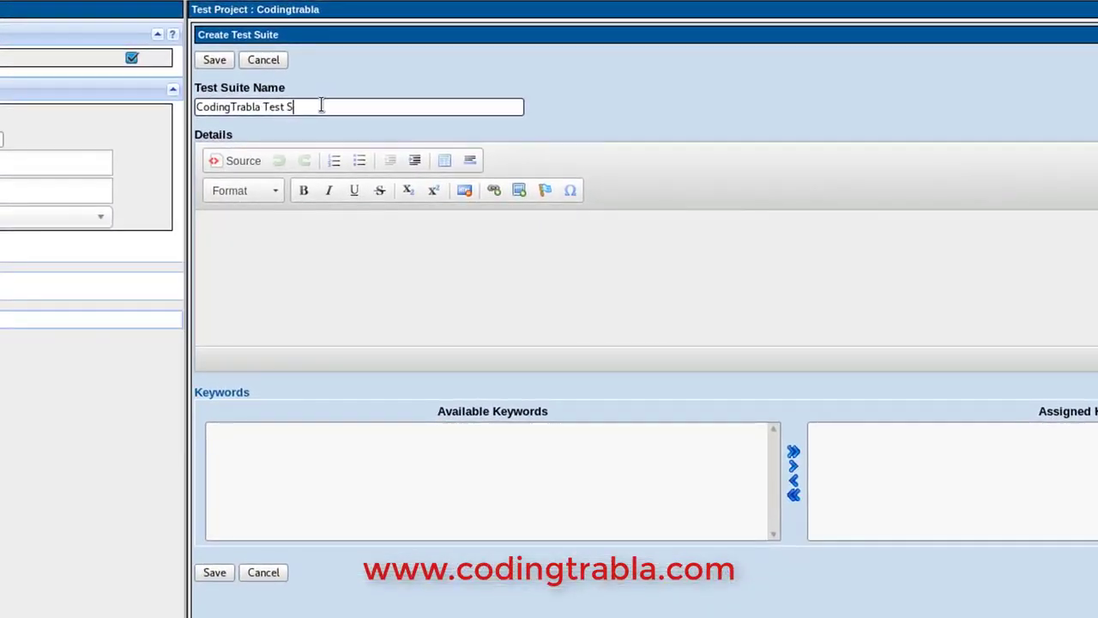
pyautogui.write('uite')
pyautogui.click(307, 263)
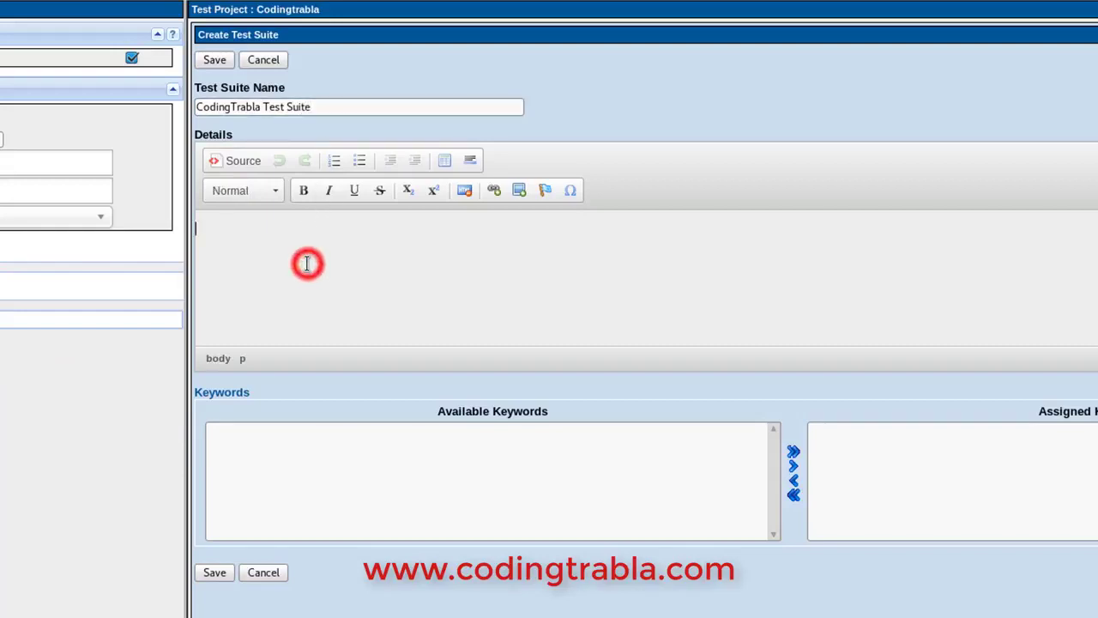
pyautogui.write("It's")
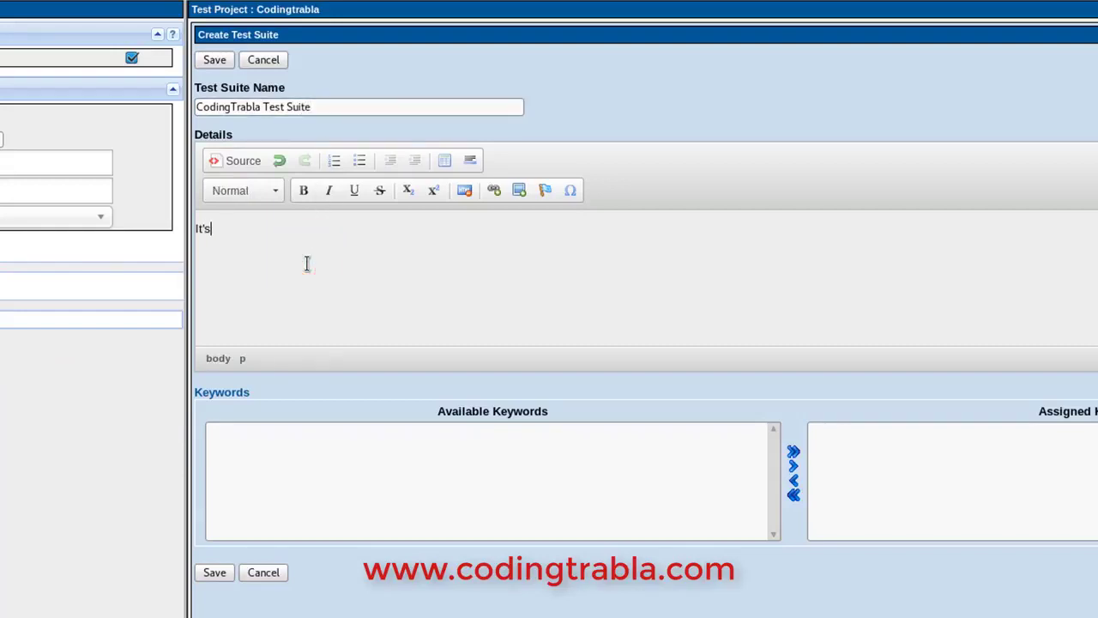
pyautogui.write(' just for testing purposes')
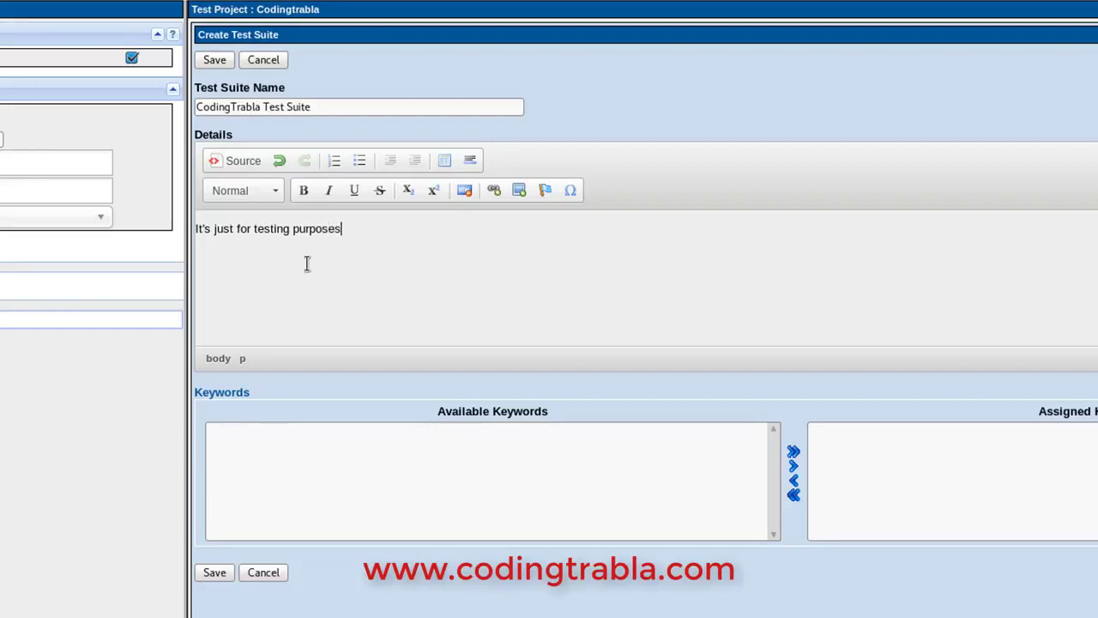
pyautogui.click(214, 572)
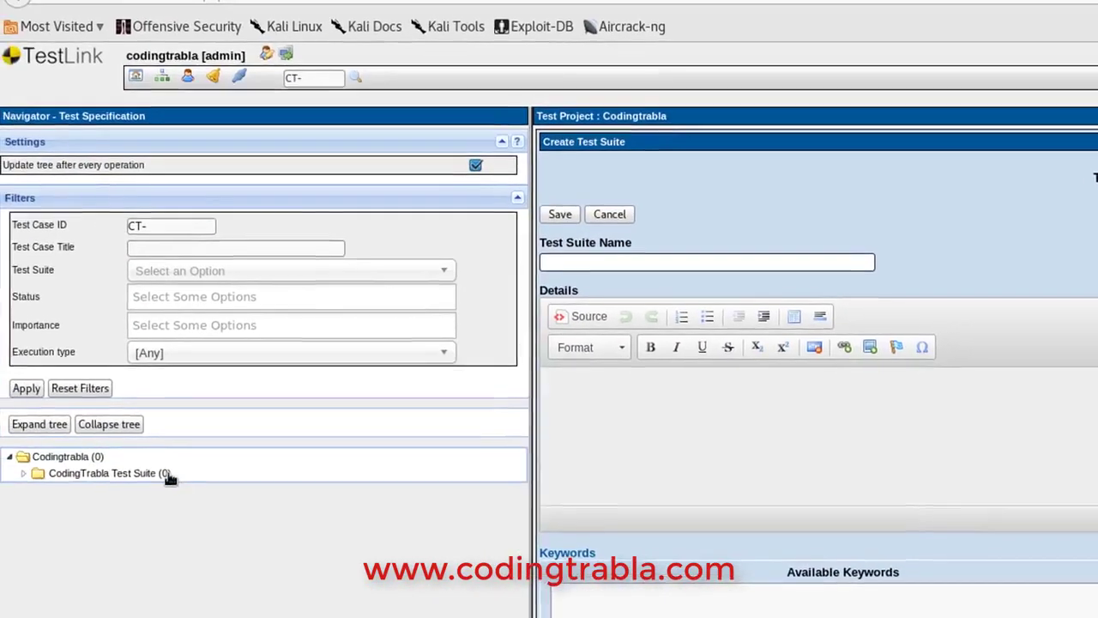
# Create test case 'First Test Case' with summary 'First Test Case for fun and study' in the suite
pyautogui.click(156, 473)
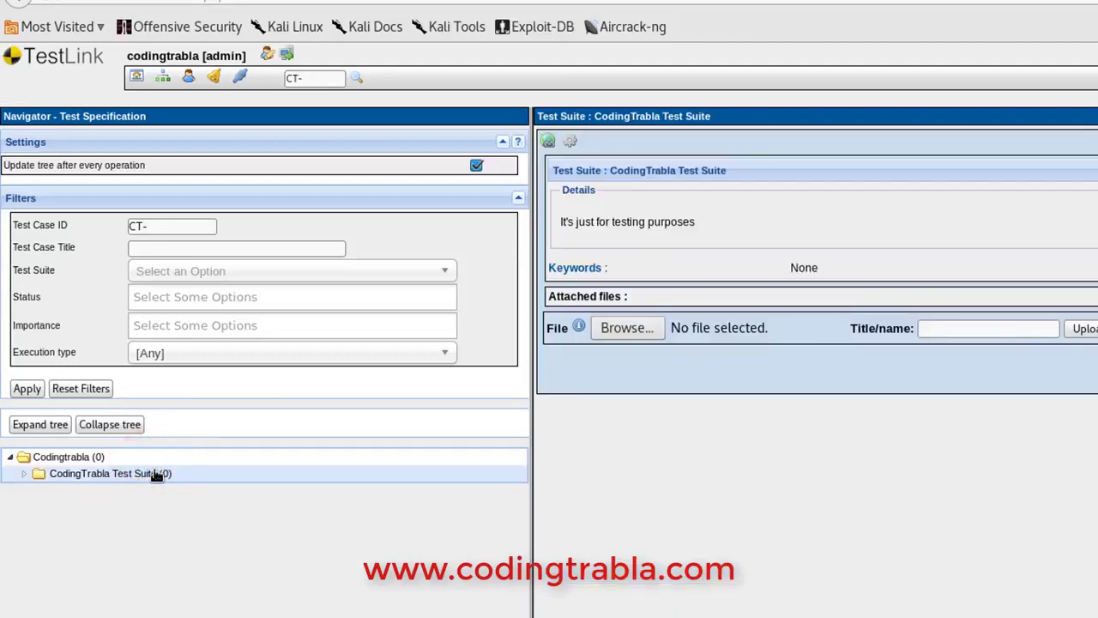
pyautogui.click(569, 141)
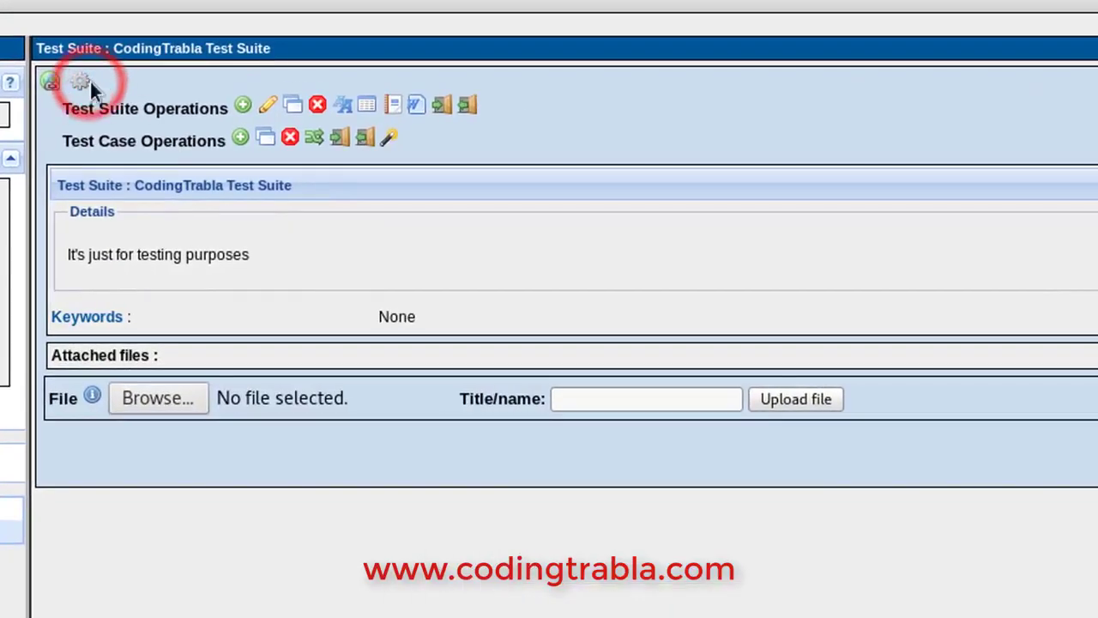
pyautogui.moveTo(65, 139); pyautogui.dragTo(238, 151)
pyautogui.click(243, 141)
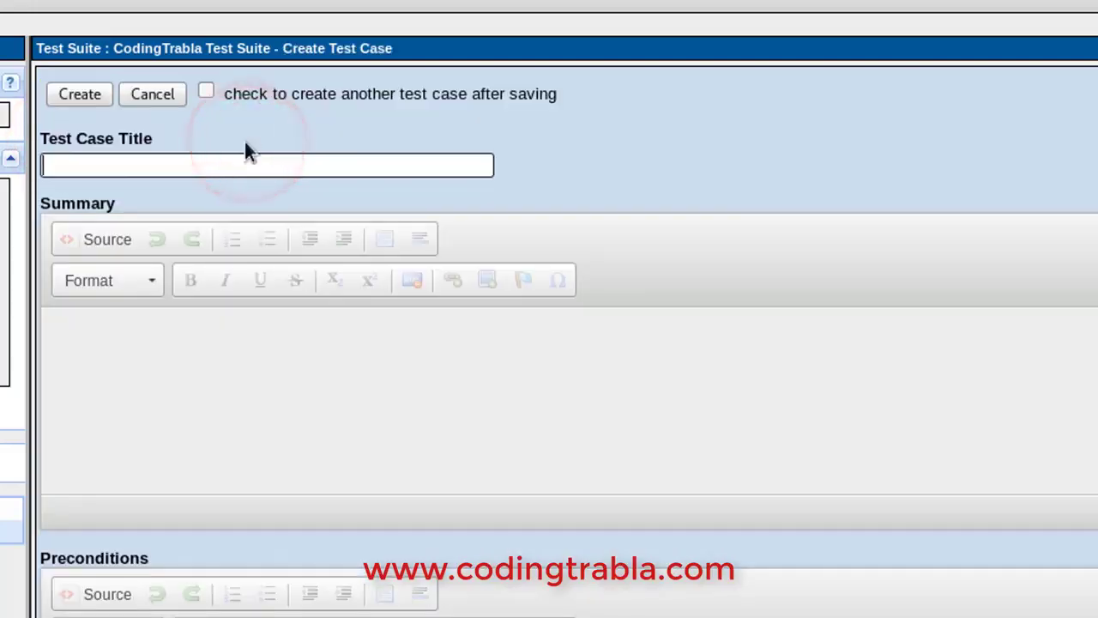
pyautogui.click(226, 163)
pyautogui.write('Fi')
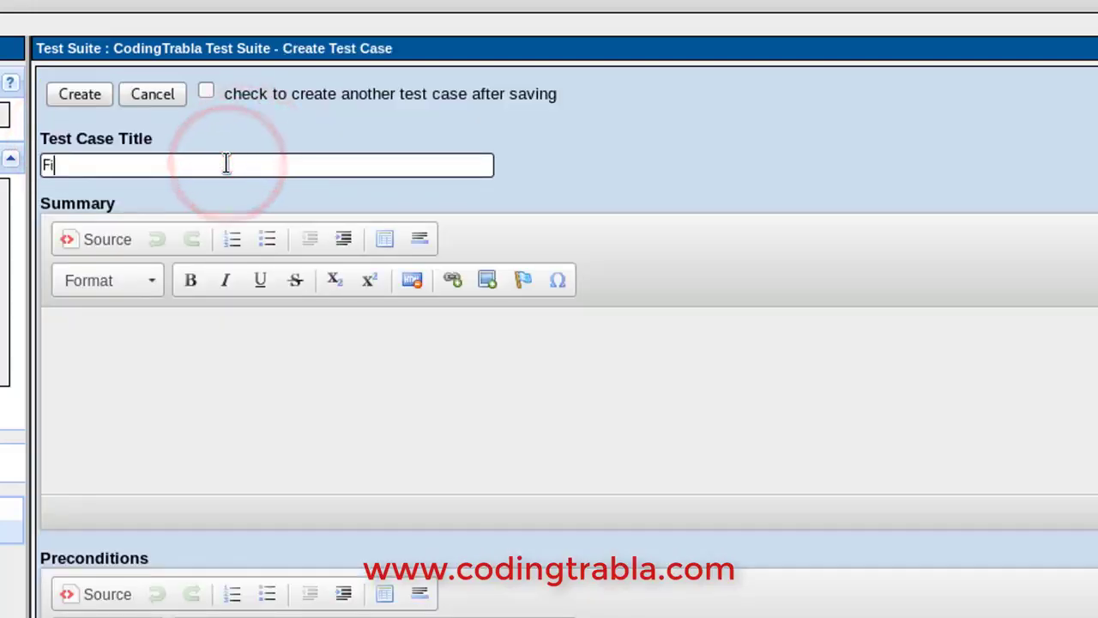
pyautogui.write('rst Test ')
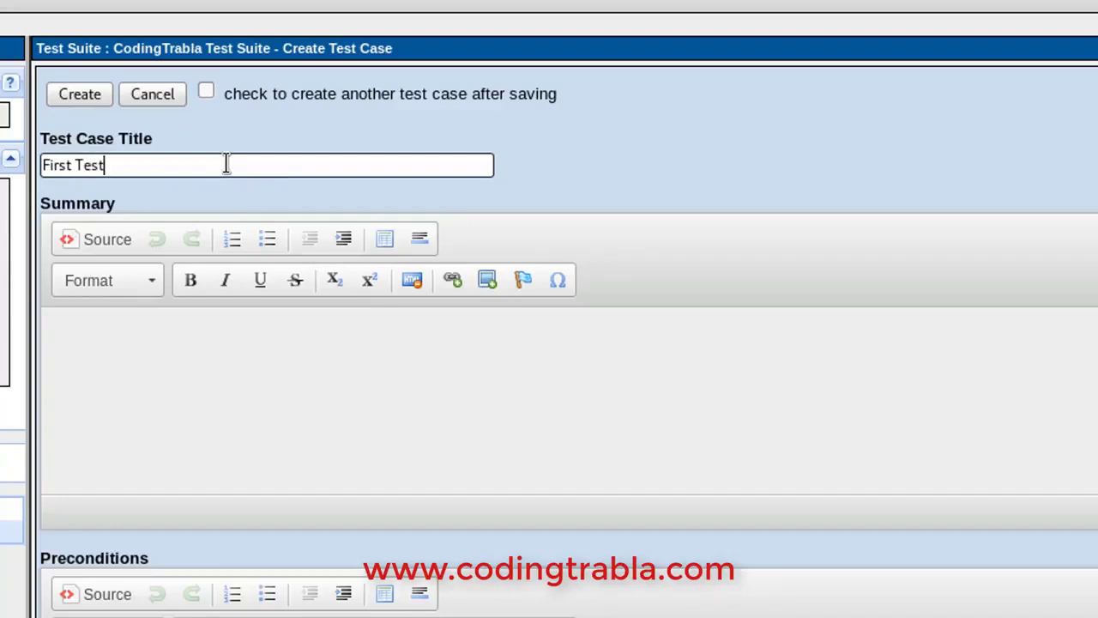
pyautogui.write('Case')
pyautogui.click(193, 429)
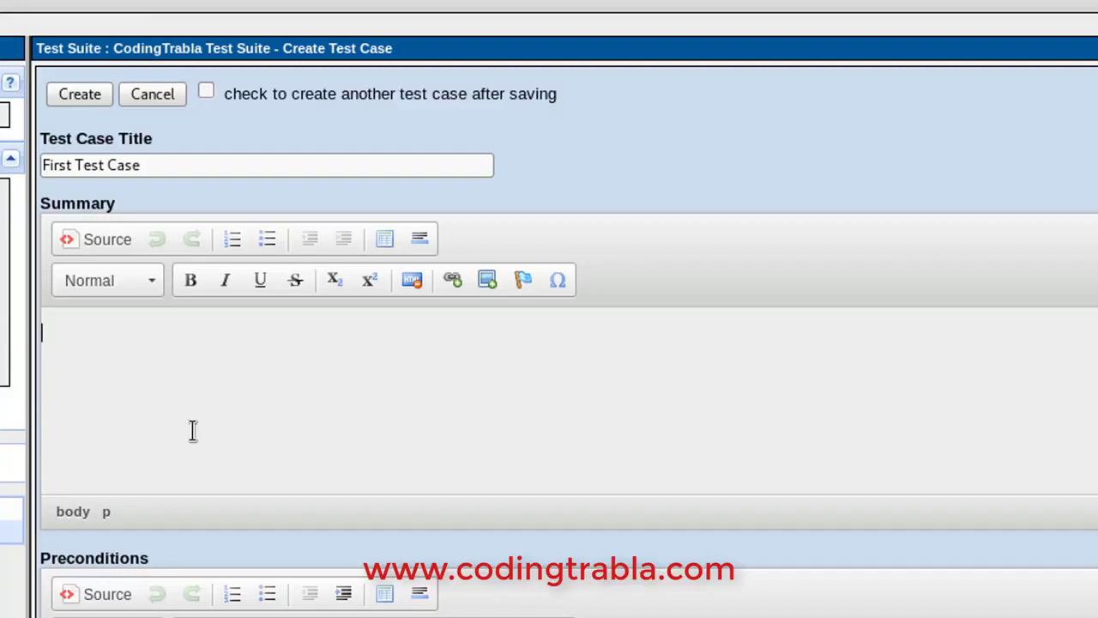
pyautogui.write('First Tes')
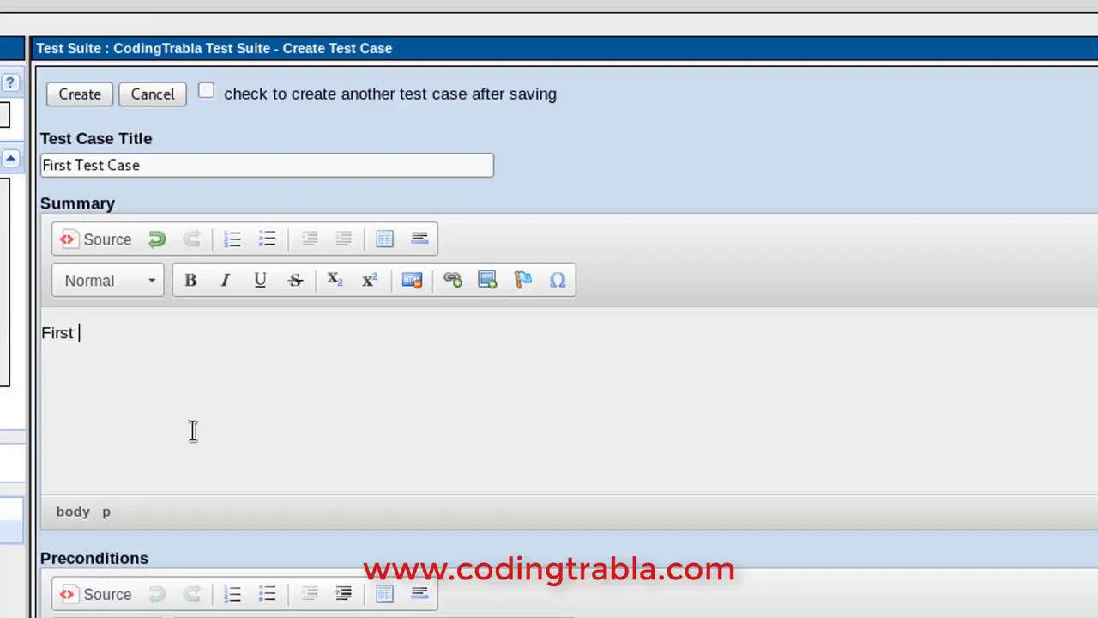
pyautogui.write('t Case')
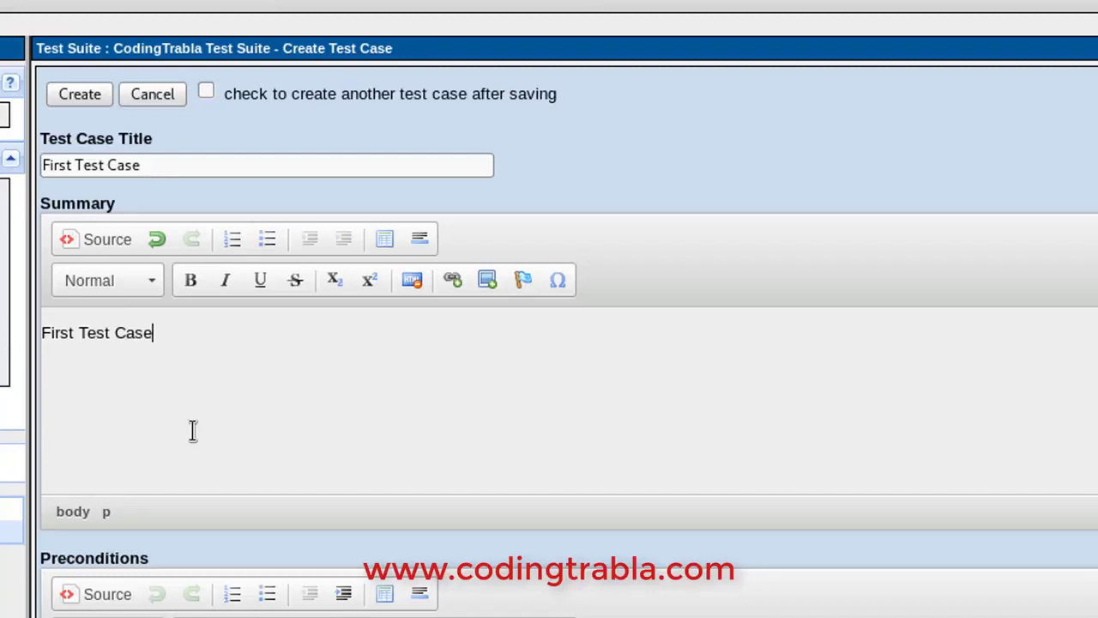
pyautogui.write(' for fun ')
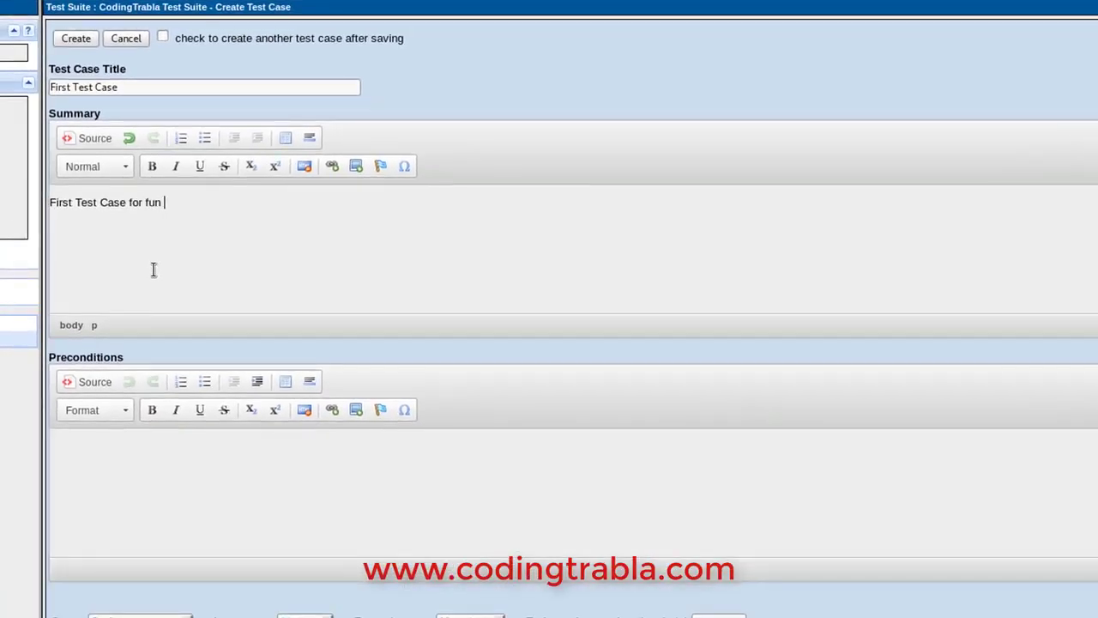
pyautogui.write('and study')
pyautogui.scroll(-3, 573, 344)
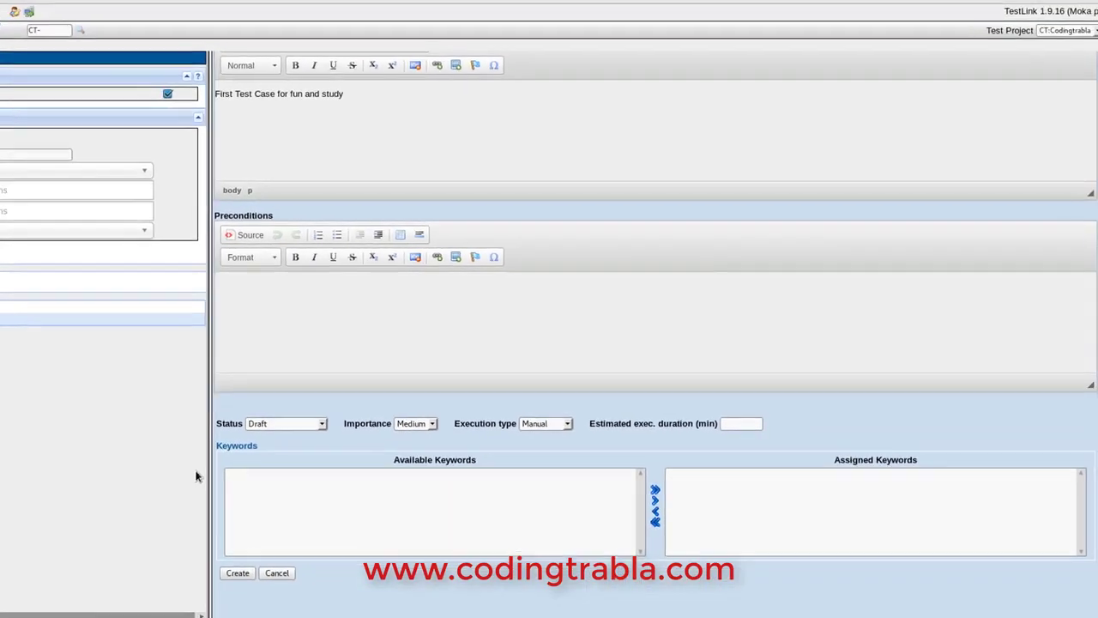
pyautogui.click(243, 572)
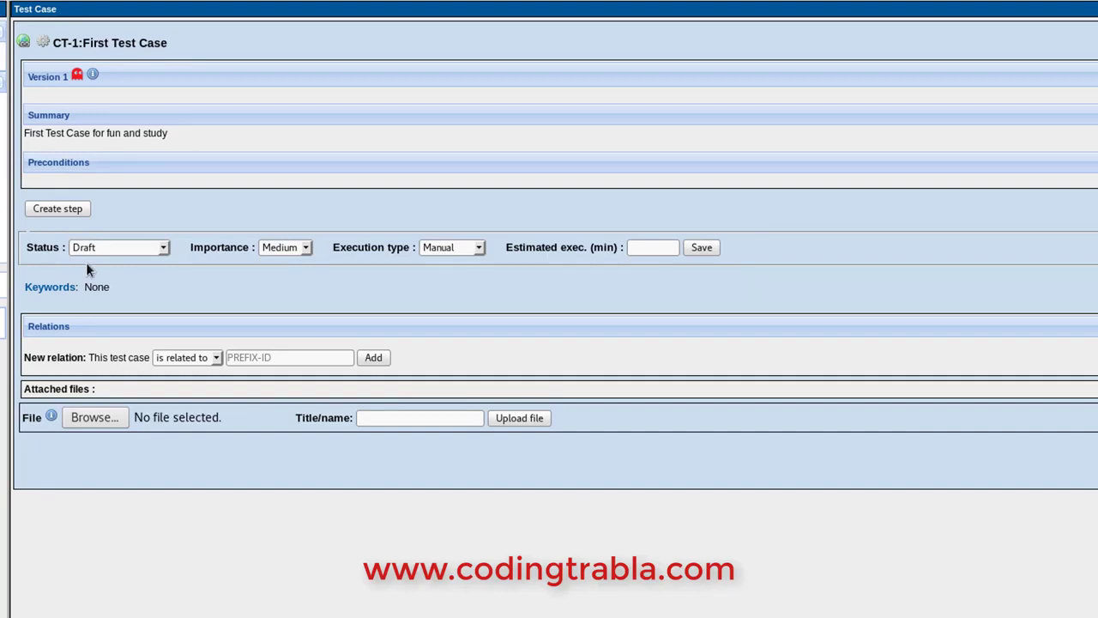
# Add step 1 'Go to Codingtrabla.com', expecting 'Codingtrabla.com should open in a browser'
pyautogui.click(60, 207)
pyautogui.click(92, 309)
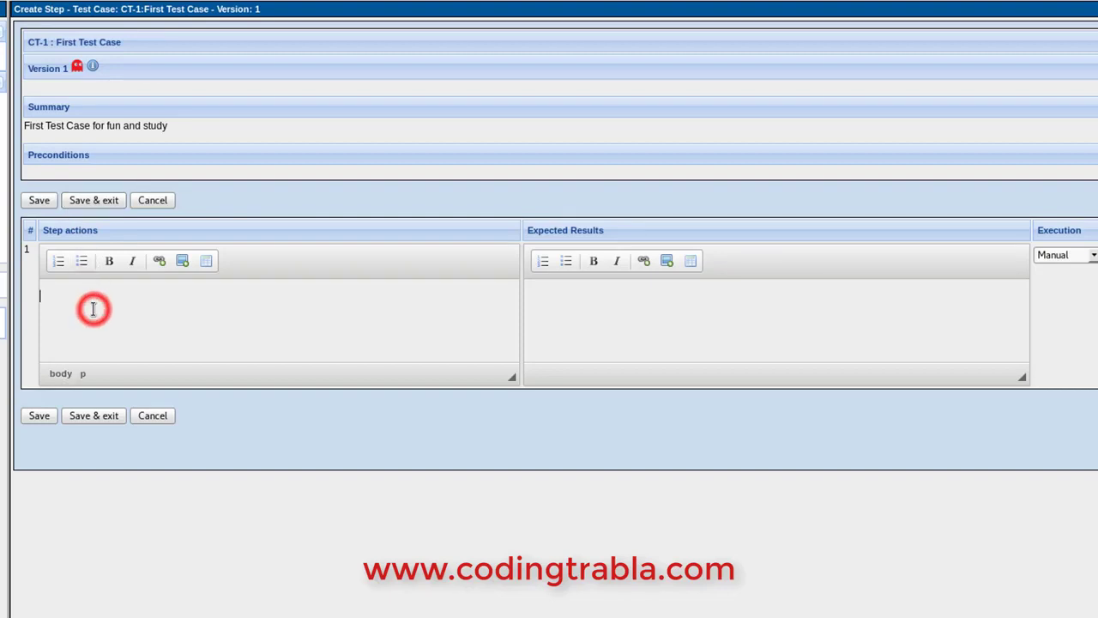
pyautogui.write('Go to ')
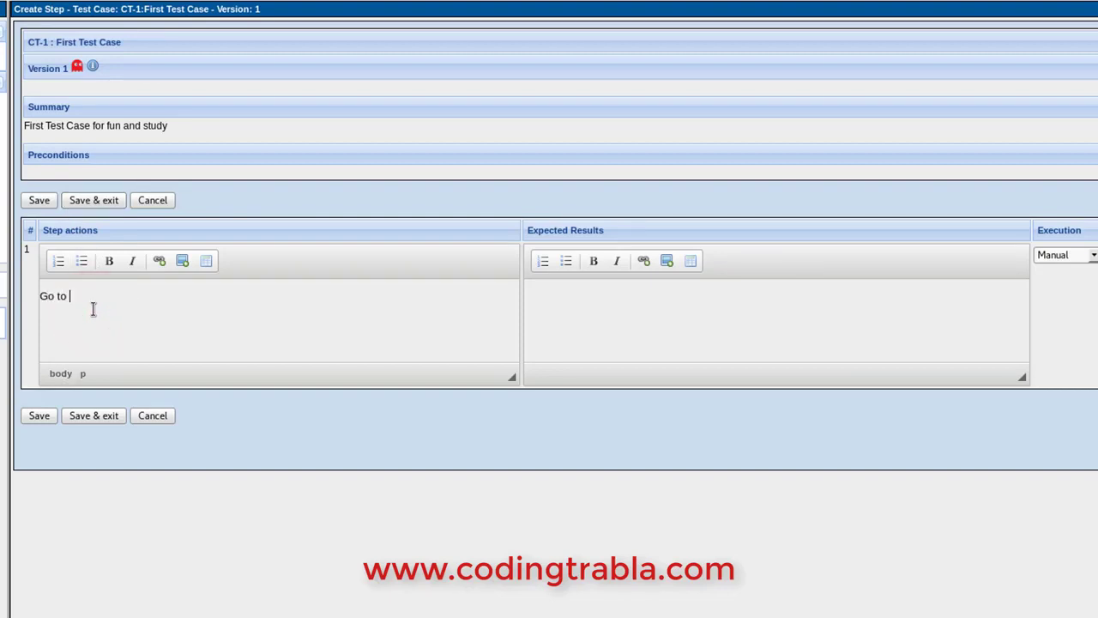
pyautogui.write('Codingtrabla.com')
pyautogui.click(645, 313)
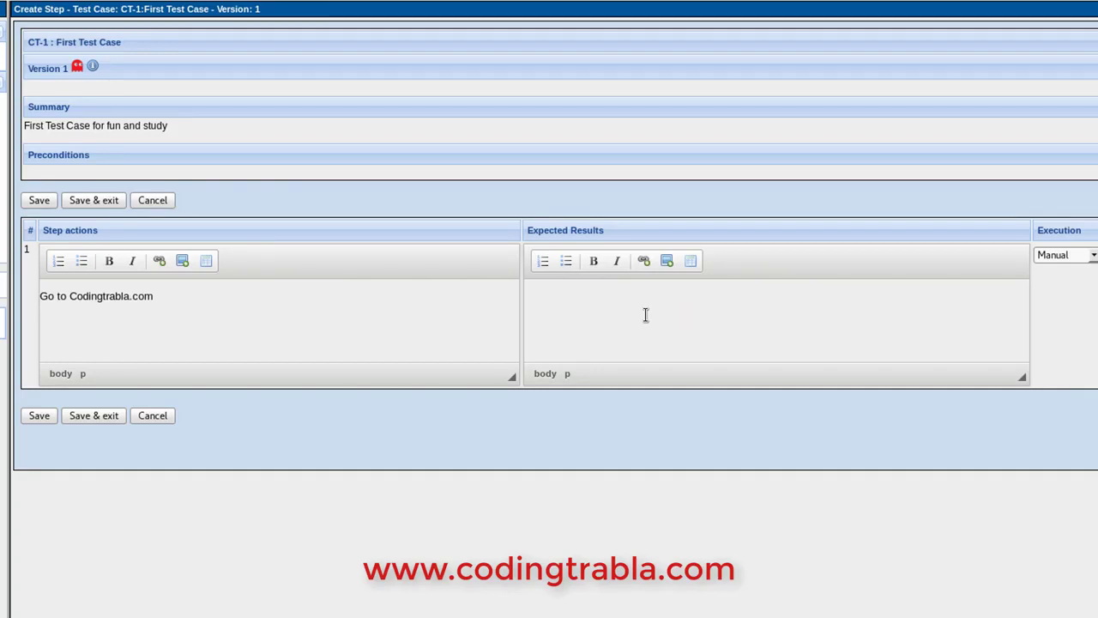
pyautogui.write('Codingtrabla.com should open in a br')
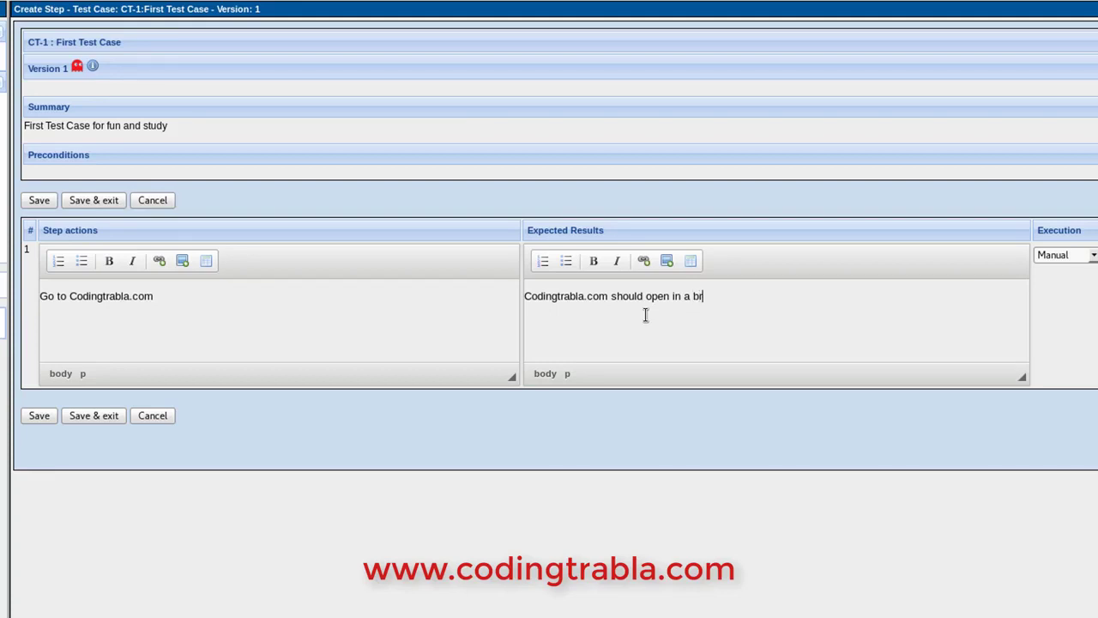
pyautogui.write('ser')
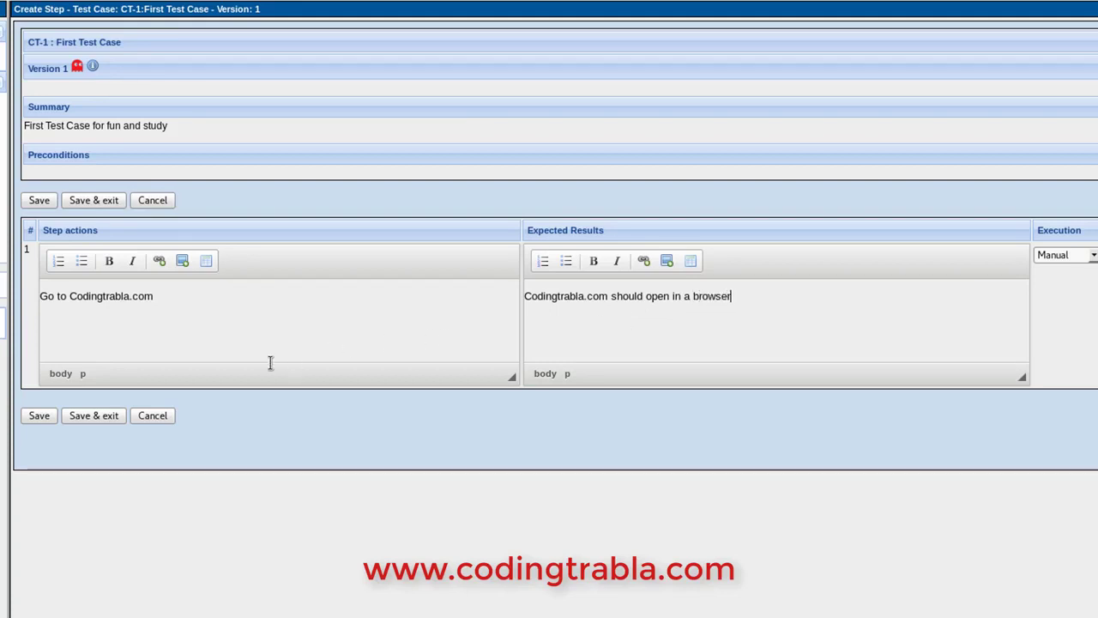
pyautogui.click(41, 416)
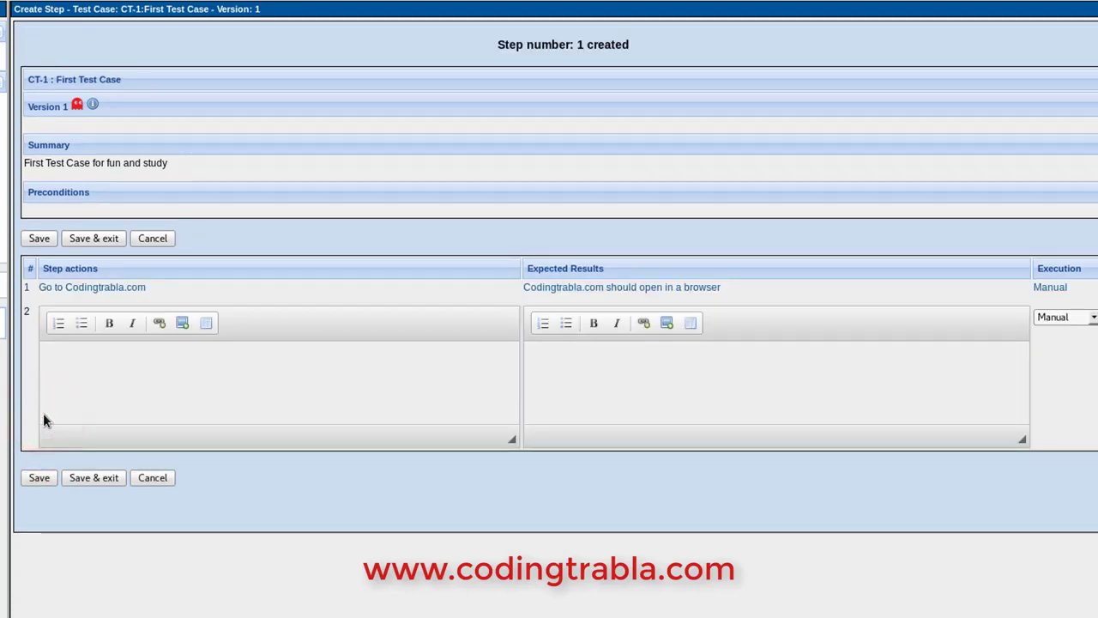
# Save step 2 'Find "How to install testlink" topic', expecting it displayed in the topics list
pyautogui.click(144, 397)
pyautogui.write('Fin')
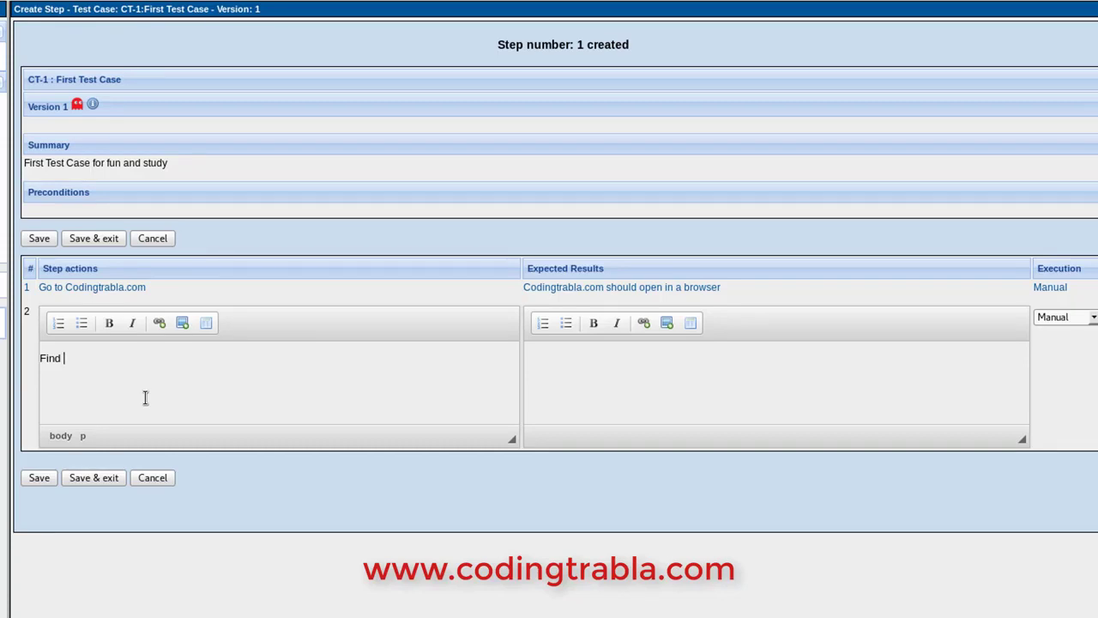
pyautogui.write('di')
pyautogui.press('BackSpace')
pyautogui.press('BackSpace')
pyautogui.write('How to install testlink" topic')
pyautogui.click(584, 393)
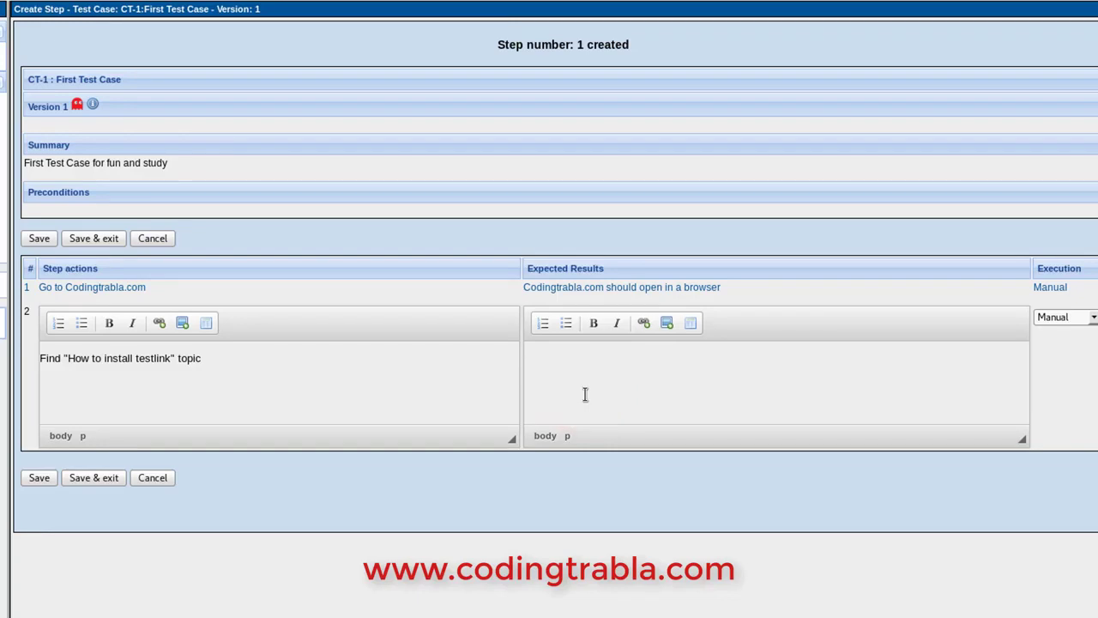
pyautogui.write('"How to install testlink')
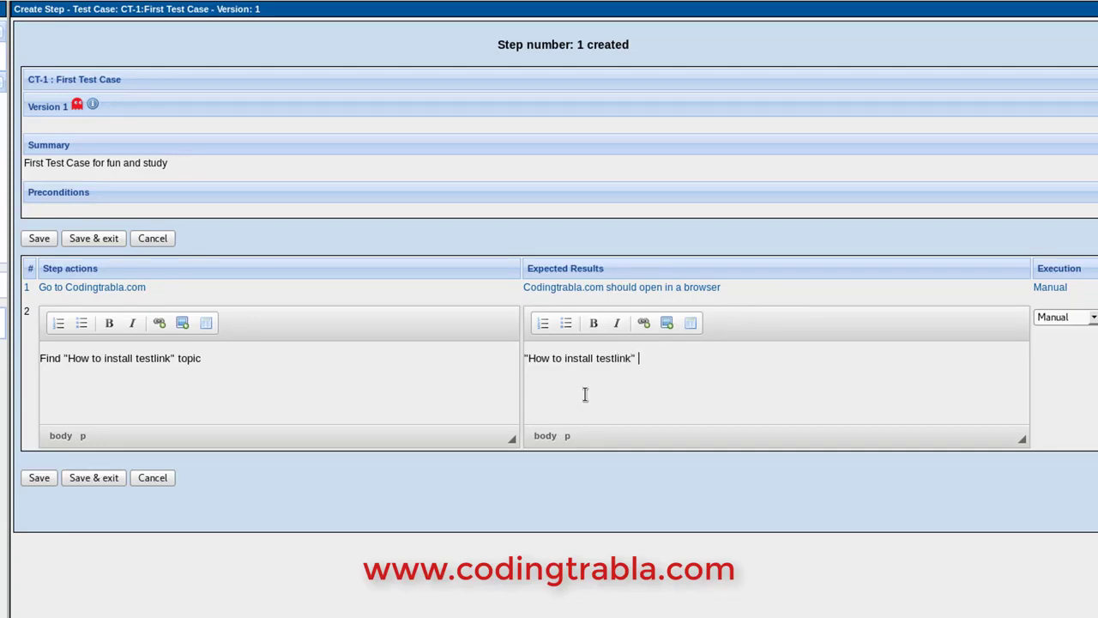
pyautogui.write('opic should be displayed ')
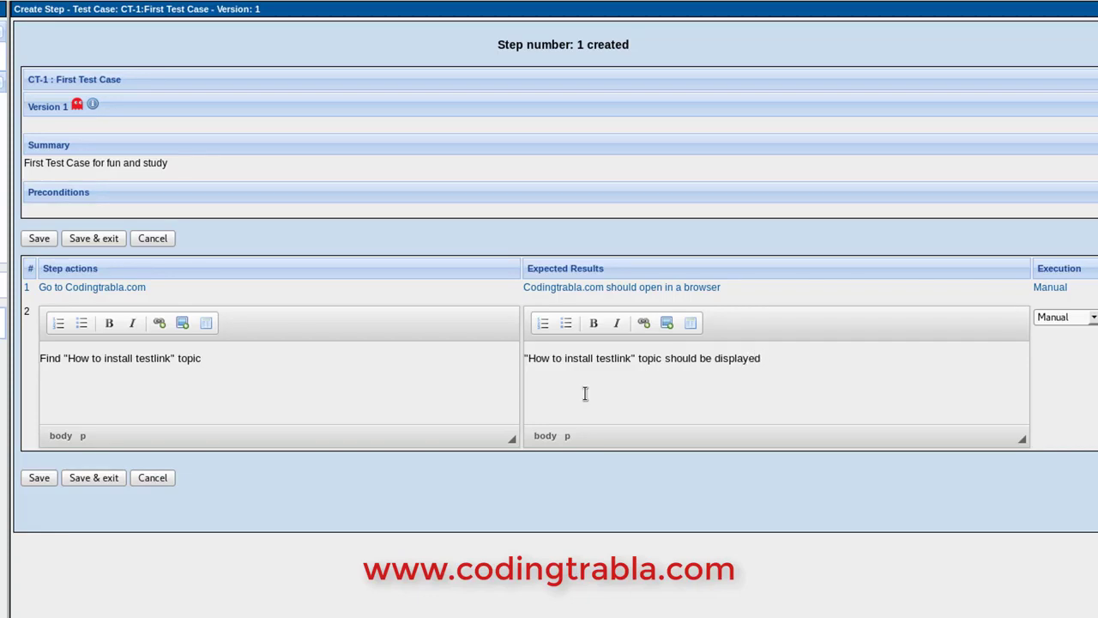
pyautogui.write('in the topics list')
pyautogui.click(43, 479)
# Save step 3 'Click the link of the topic', expecting 'All topic content should displays', then go home
pyautogui.click(122, 455)
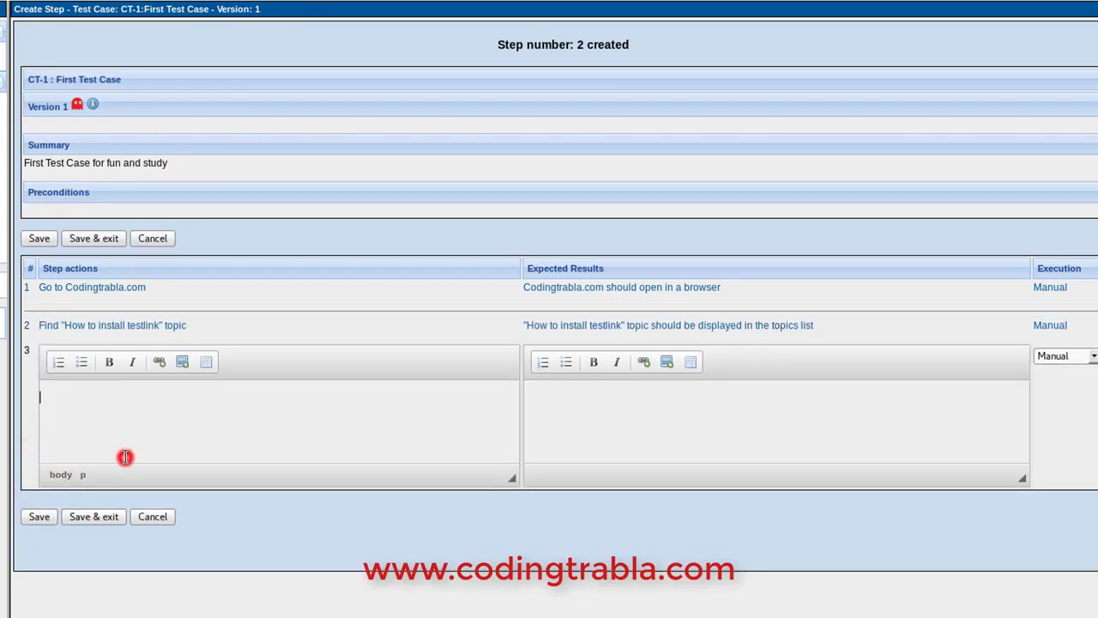
pyautogui.write('Click the link')
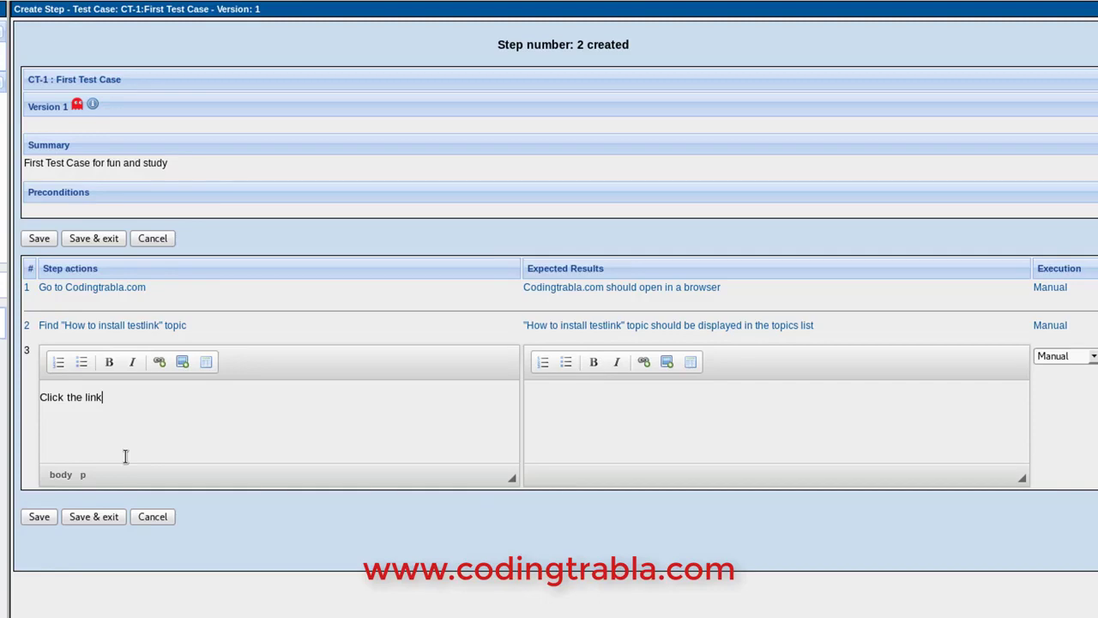
pyautogui.write(' of the topic')
pyautogui.click(650, 408)
pyautogui.write('All')
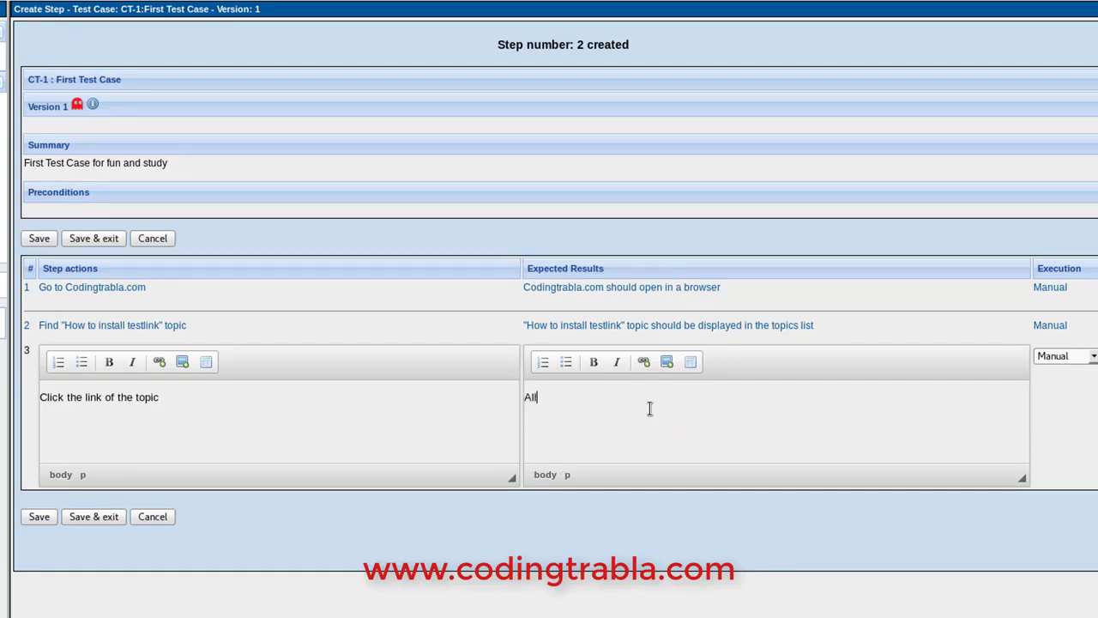
pyautogui.write(' topic content should displays')
pyautogui.click(43, 517)
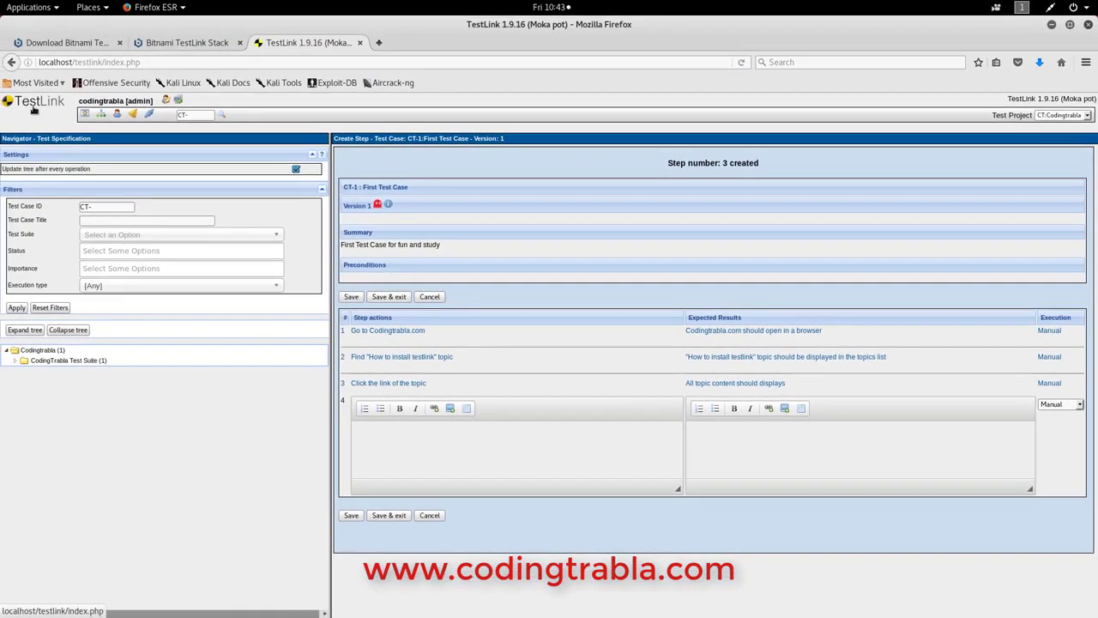
pyautogui.click(33, 109)
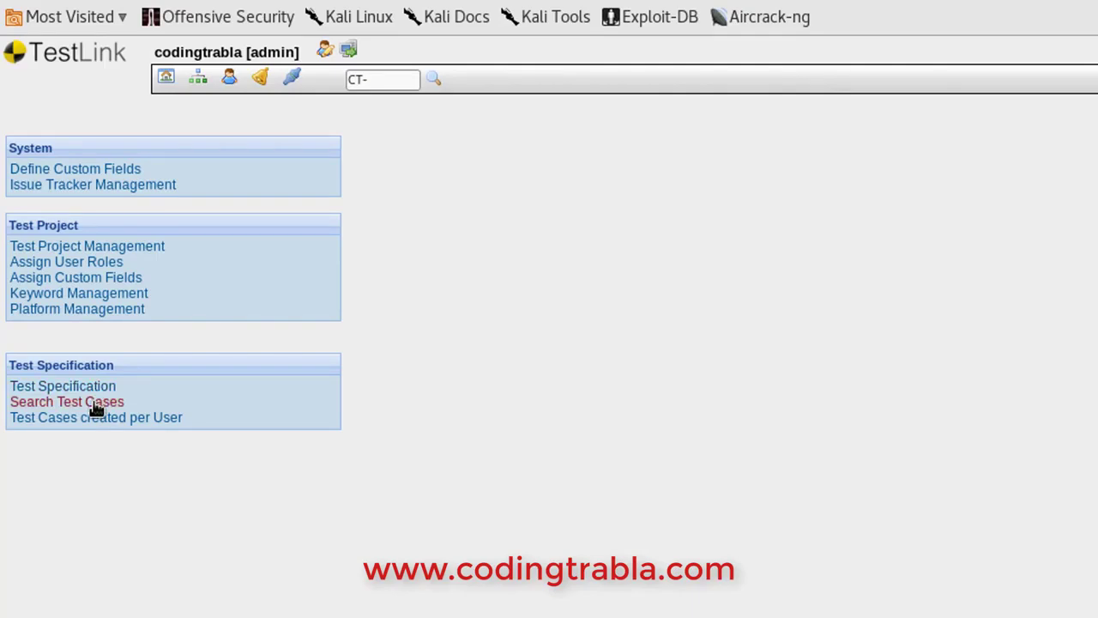
# Search by test case ID CT-1 and find 'First Test Case' under CodingTrabla Test Suite
pyautogui.click(94, 407)
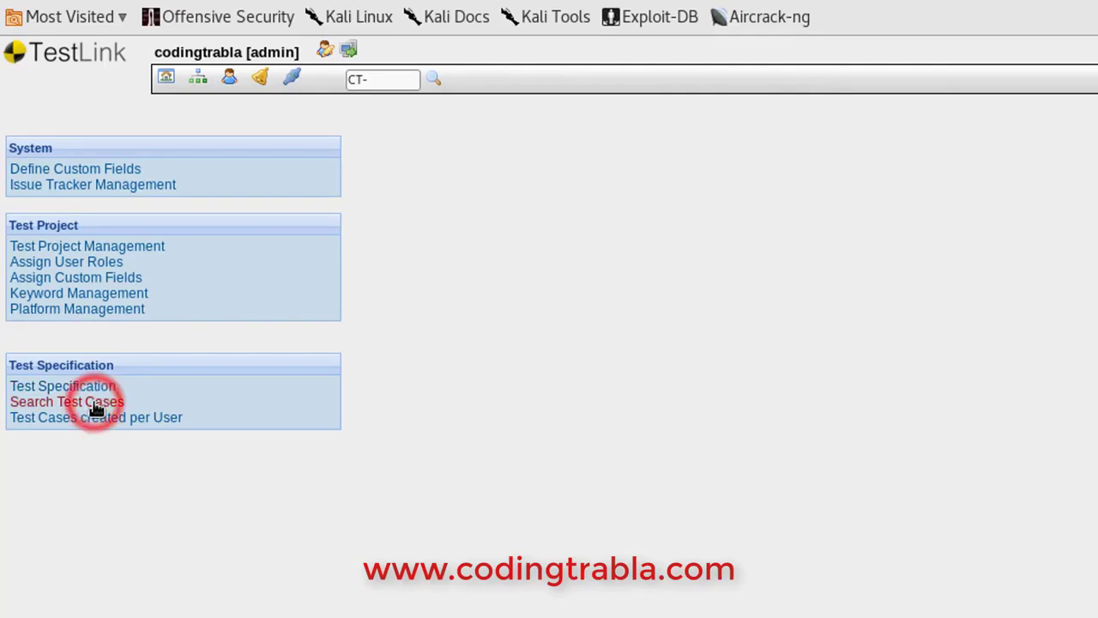
pyautogui.click(257, 182)
pyautogui.write('1')
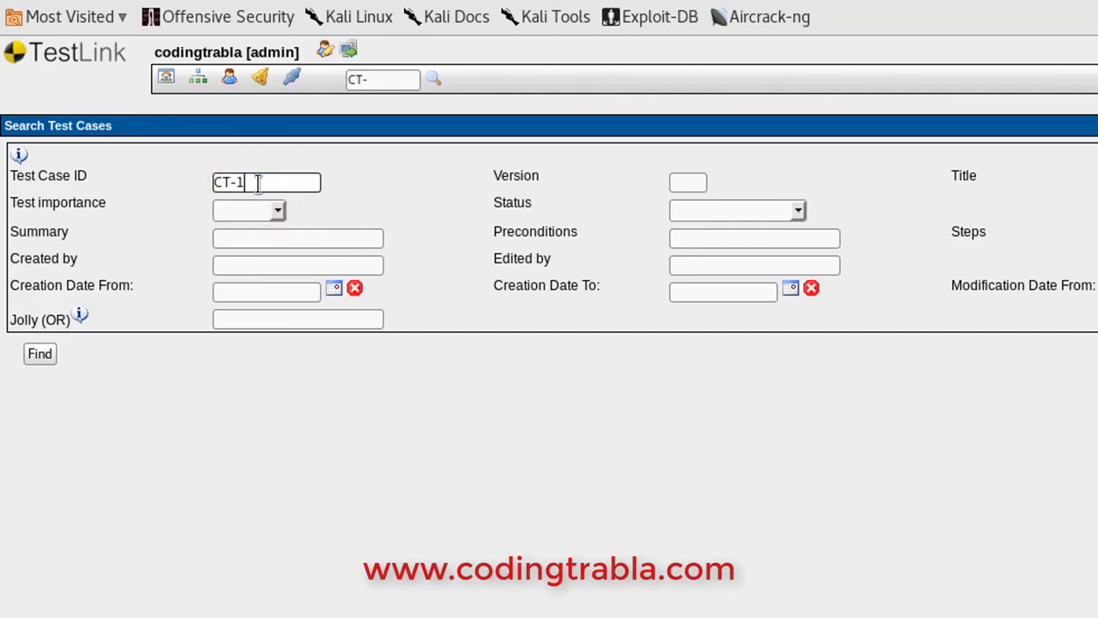
pyautogui.click(40, 355)
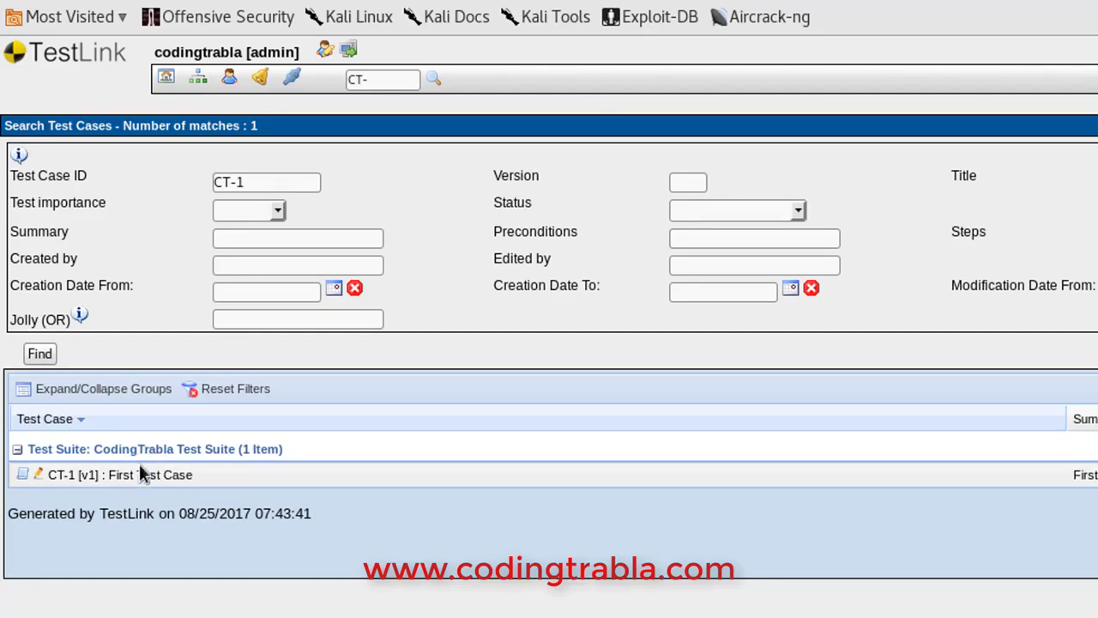
pyautogui.click(149, 474)
pyautogui.click(159, 449)
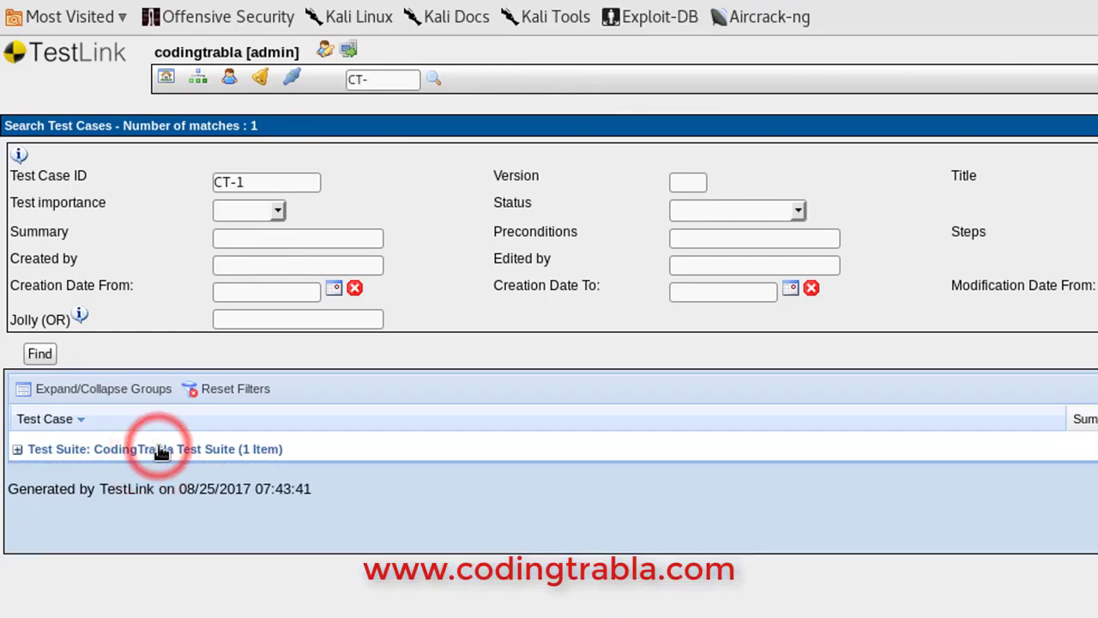
pyautogui.click(159, 448)
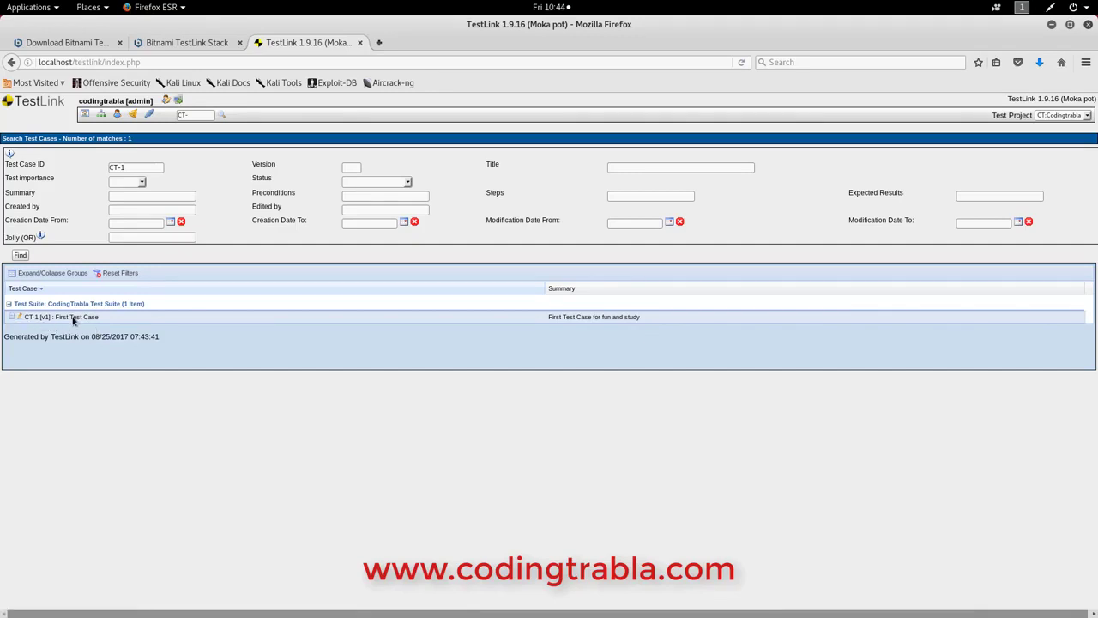
pyautogui.click(26, 103)
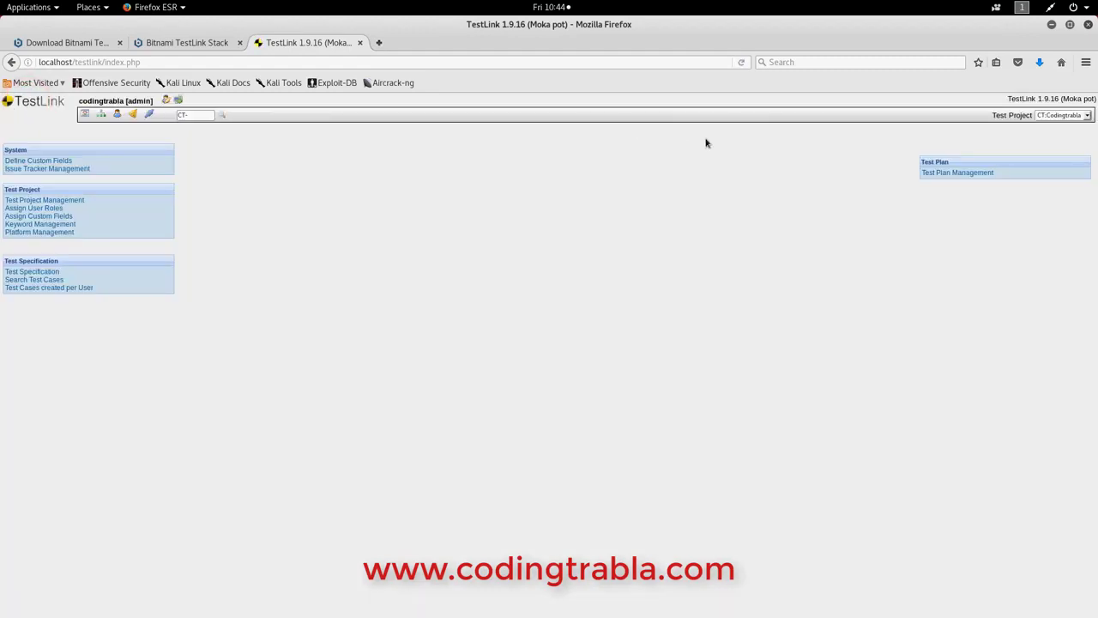
# Log out of TestLink and close Firefox, confirming closure of all three tabs
pyautogui.click(177, 99)
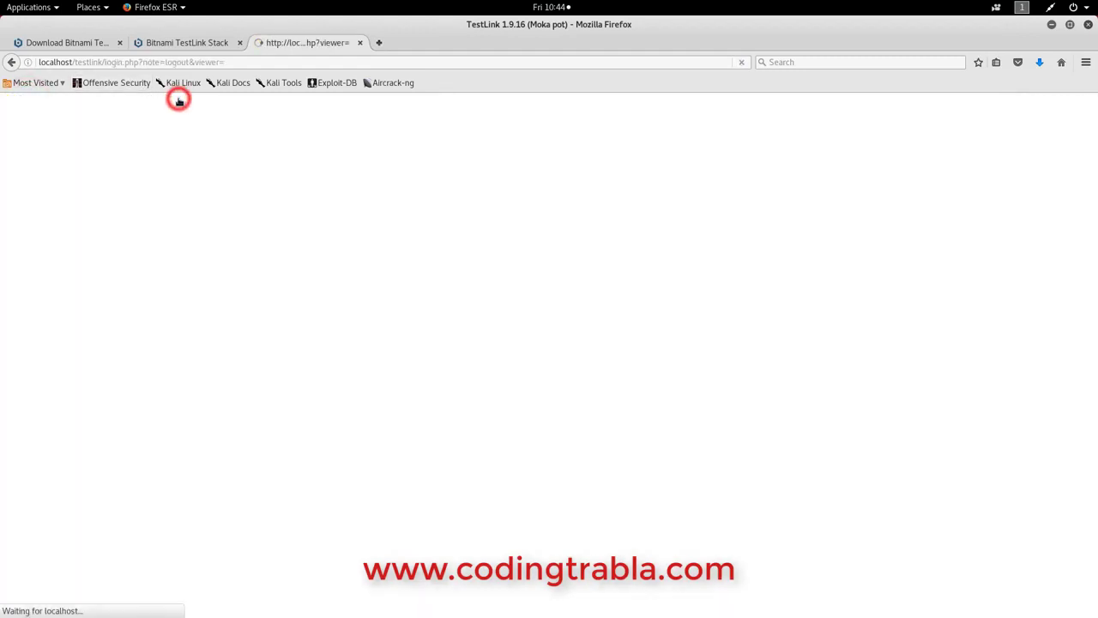
pyautogui.click(537, 302)
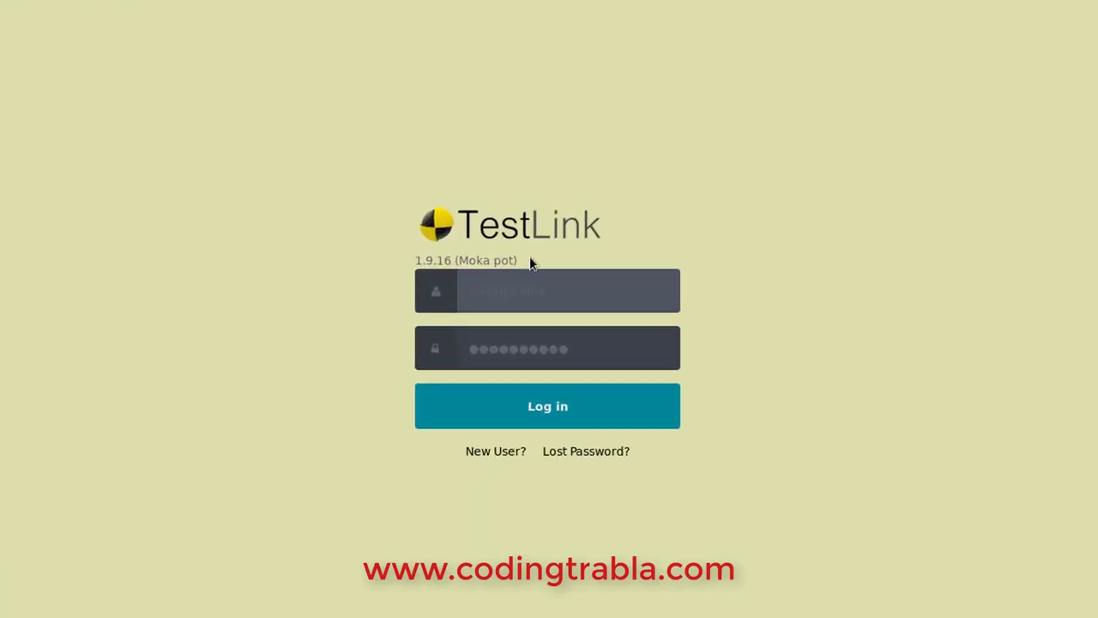
pyautogui.moveTo(437, 199); pyautogui.dragTo(513, 203)
pyautogui.click(345, 204)
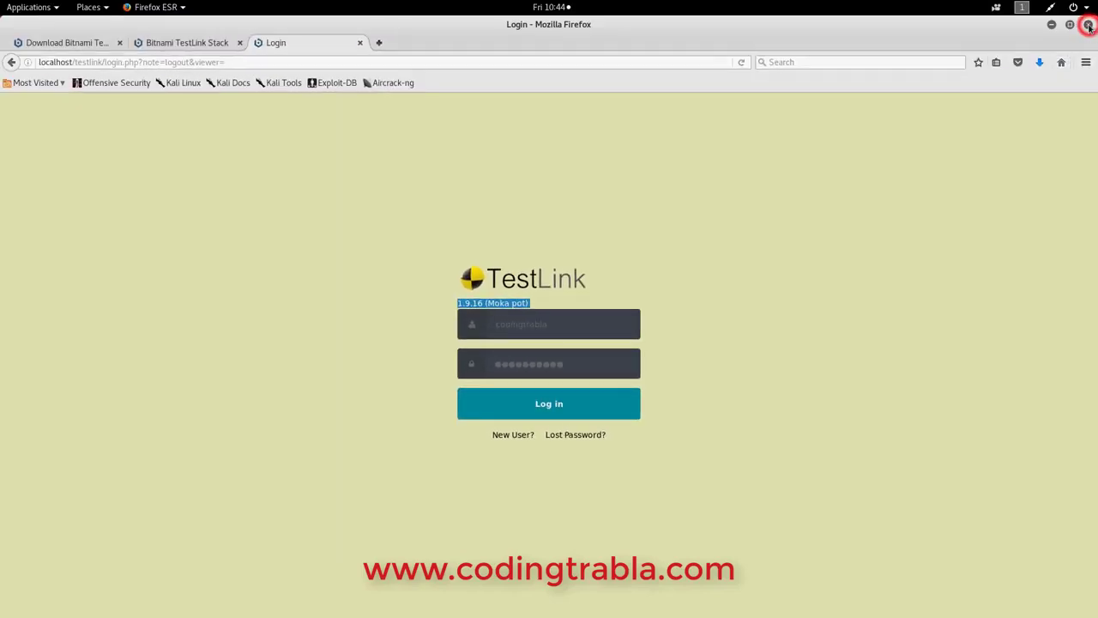
pyautogui.click(1087, 25)
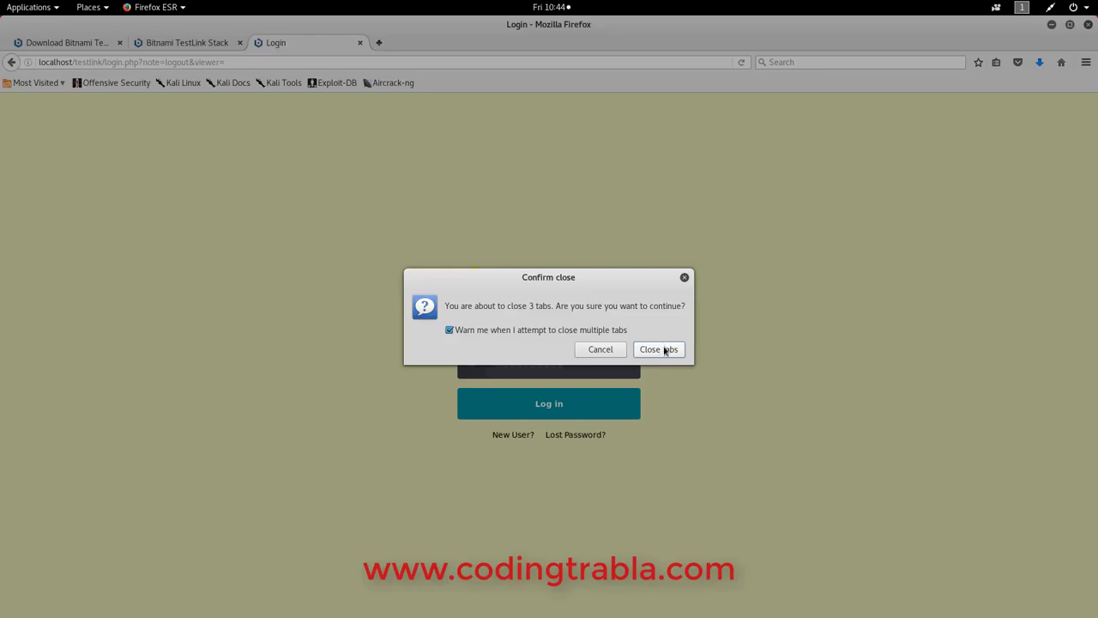
pyautogui.click(663, 348)
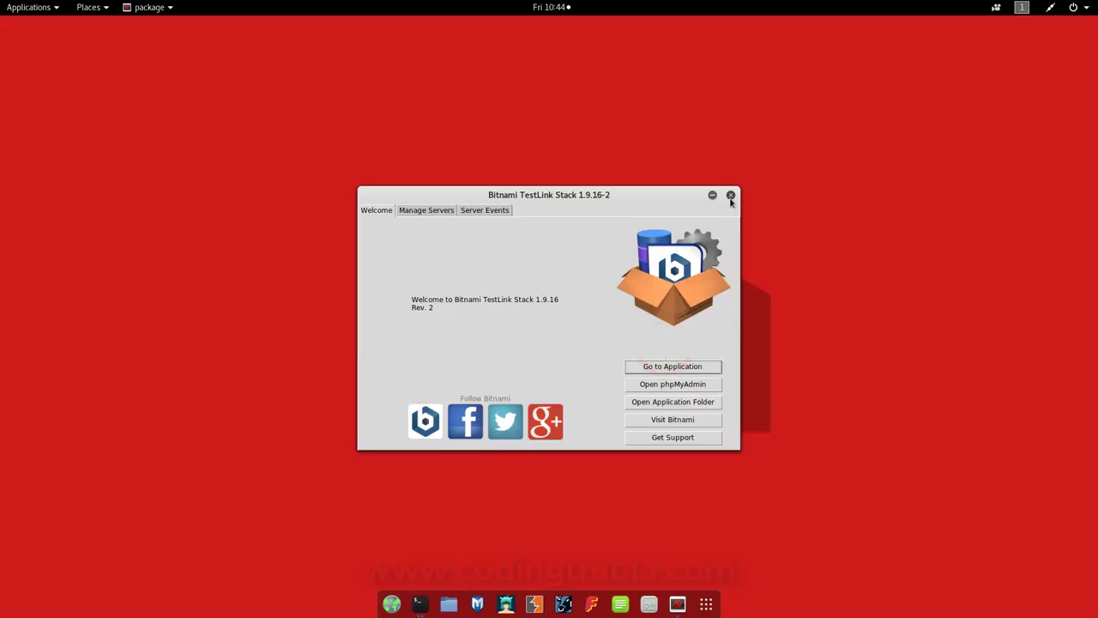
# Close the Bitnami stack manager, then open a terminal, type and erase 'great! Well done!', and close it
pyautogui.click(730, 195)
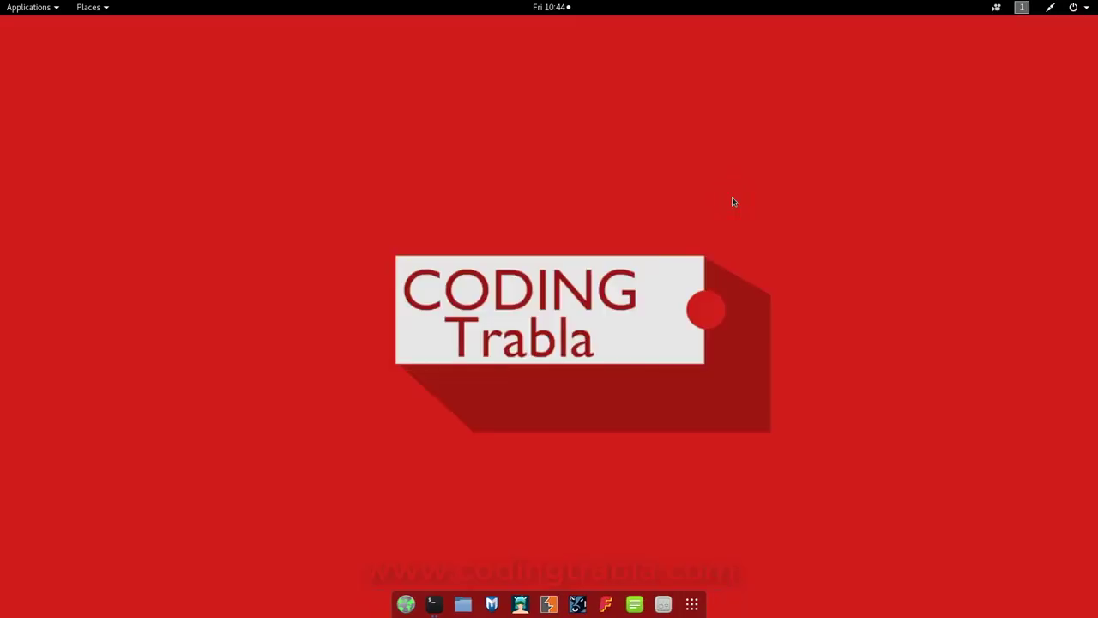
pyautogui.hotkey('ctrl', 'alt', 't')
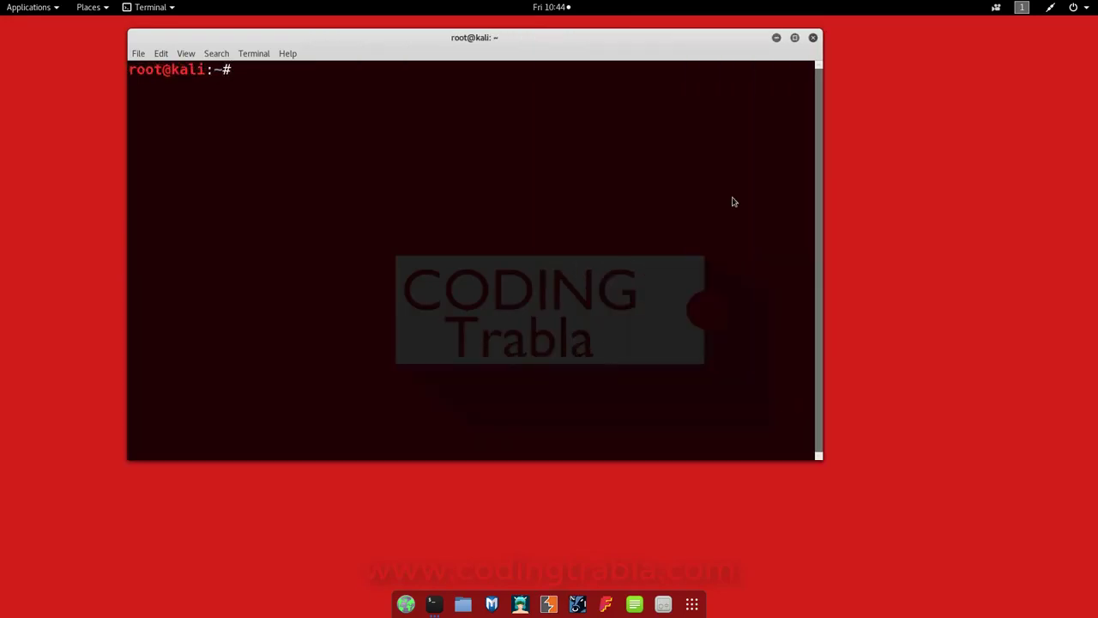
pyautogui.moveTo(537, 45); pyautogui.dragTo(650, 141)
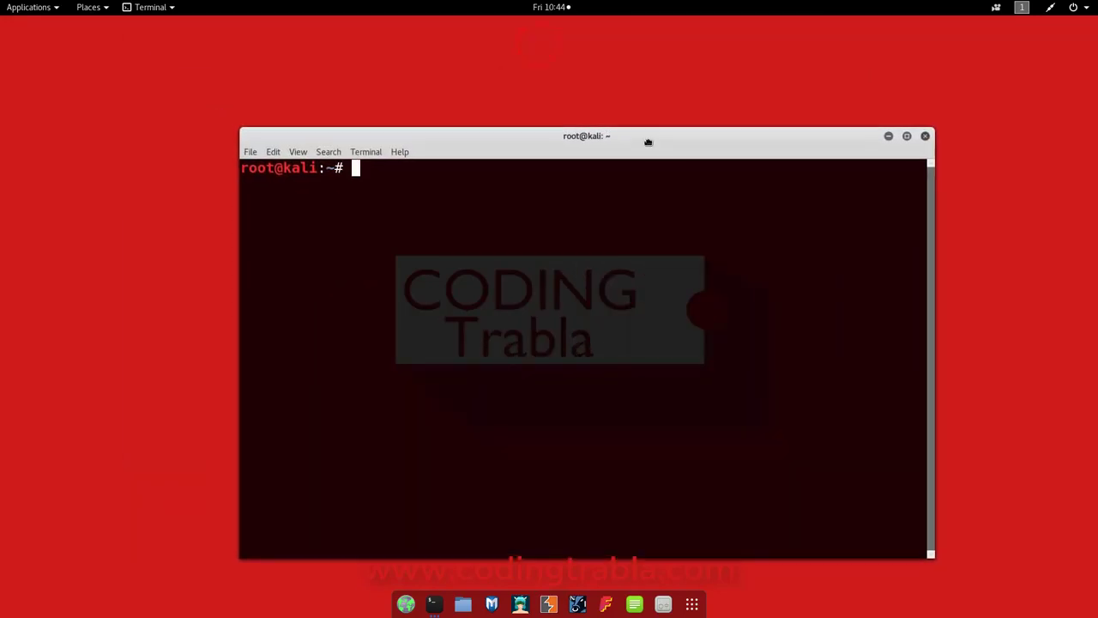
pyautogui.write('great')
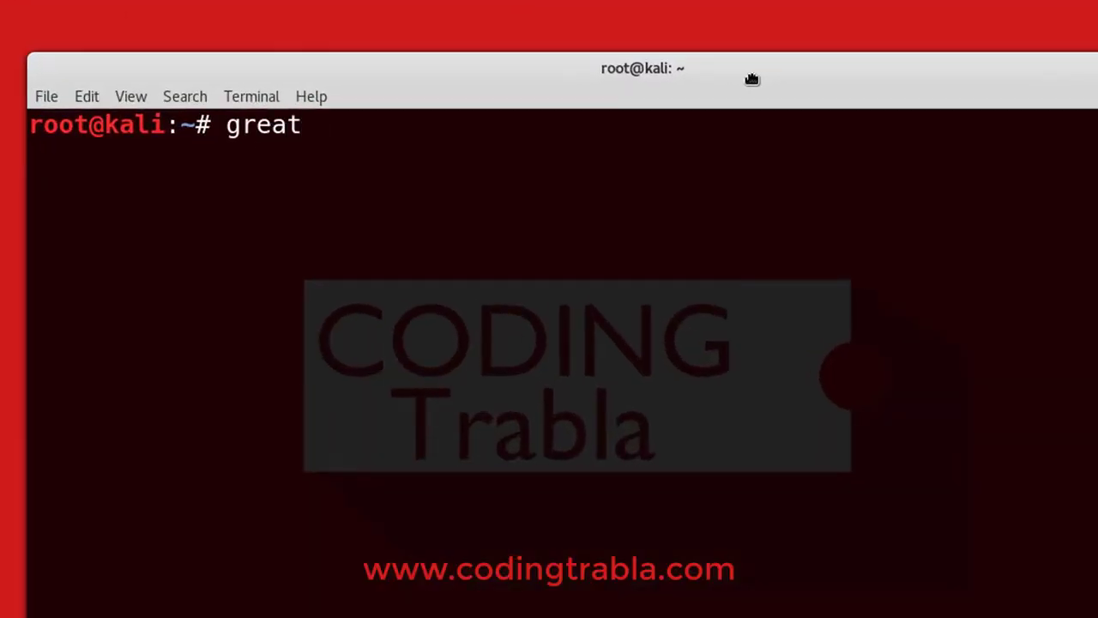
pyautogui.write('! Well done!')
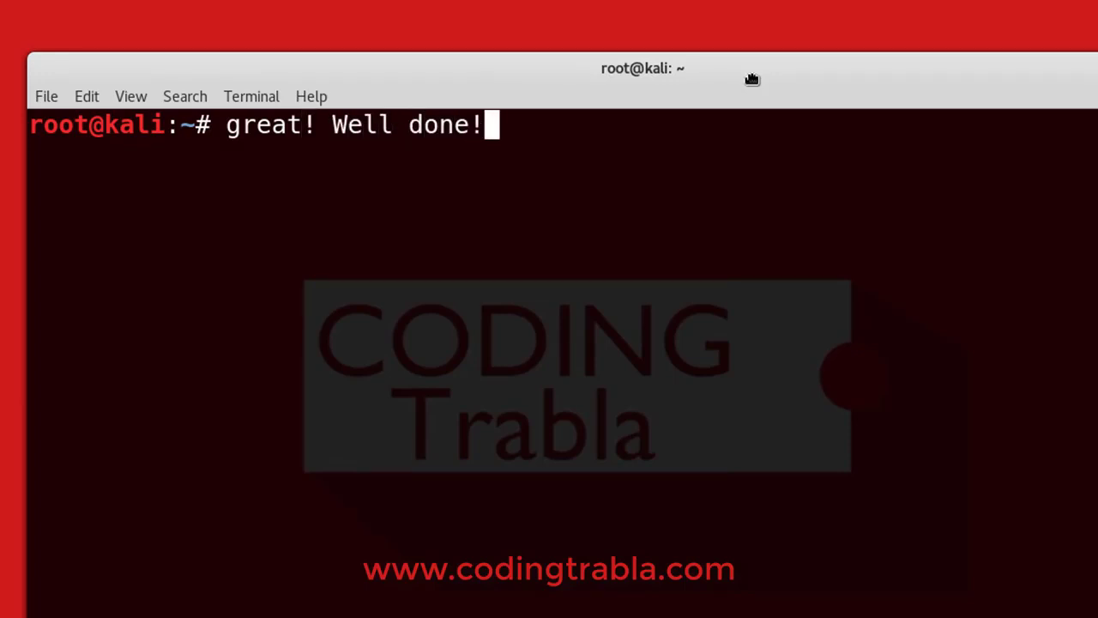
pyautogui.press('BackSpace')
pyautogui.press('BackSpace')
pyautogui.press('BackSpace')
pyautogui.press('BackSpace')
pyautogui.press('BackSpace')
pyautogui.press('BackSpace')
pyautogui.press('BackSpace')
pyautogui.press('BackSpace')
pyautogui.press('BackSpace')
pyautogui.press('BackSpace')
pyautogui.press('BackSpace')
pyautogui.press('BackSpace')
pyautogui.press('BackSpace')
pyautogui.press('BackSpace')
pyautogui.press('BackSpace')
pyautogui.press('BackSpace')
pyautogui.press('BackSpace')
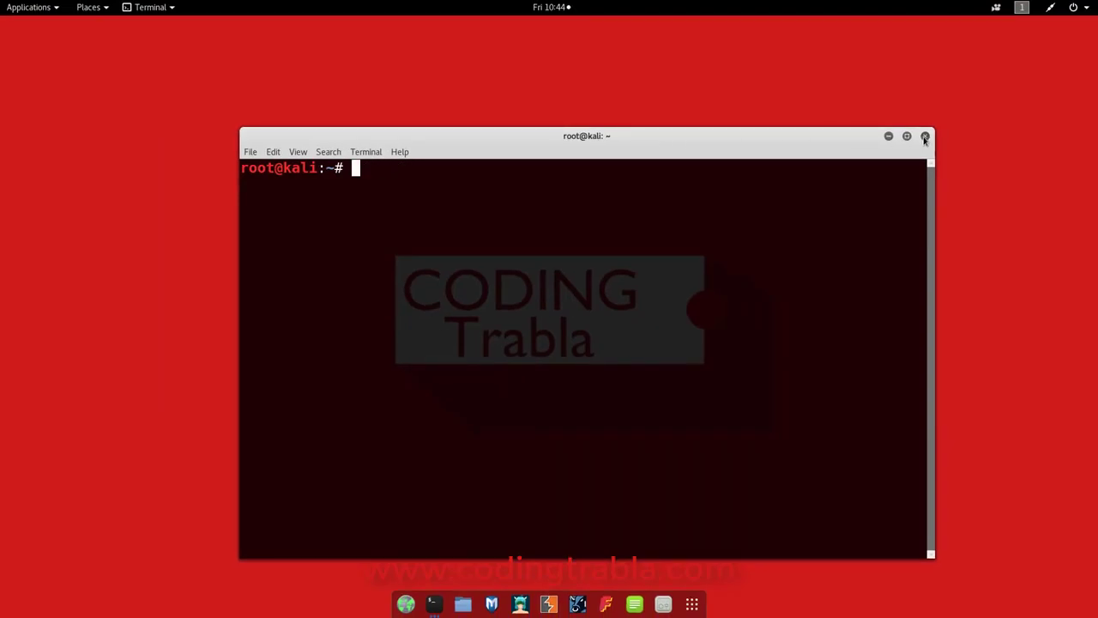
pyautogui.click(925, 135)
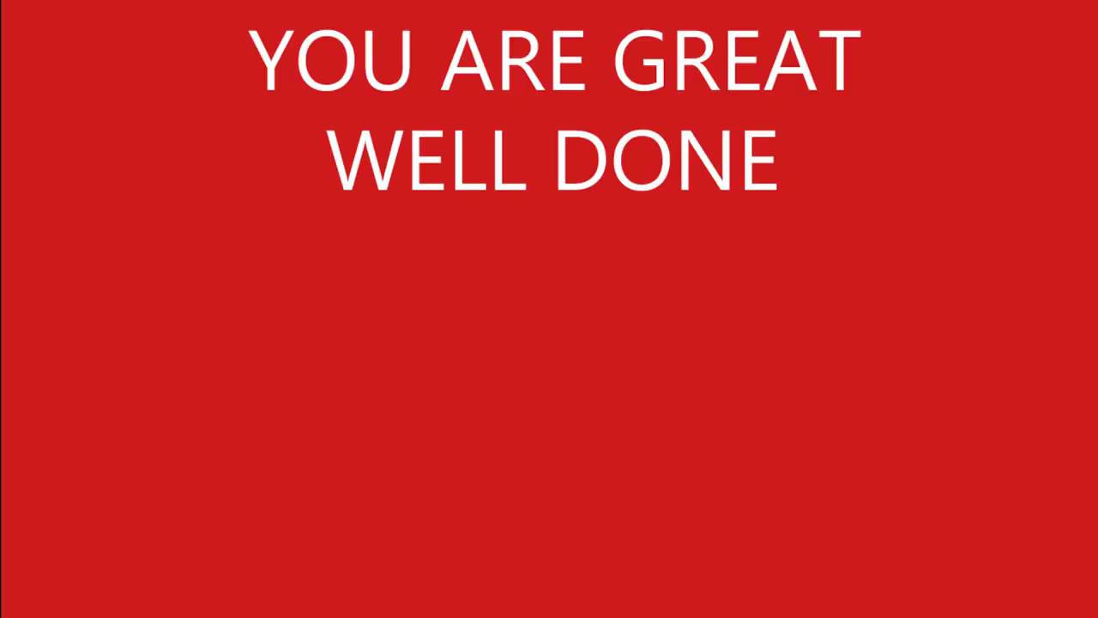